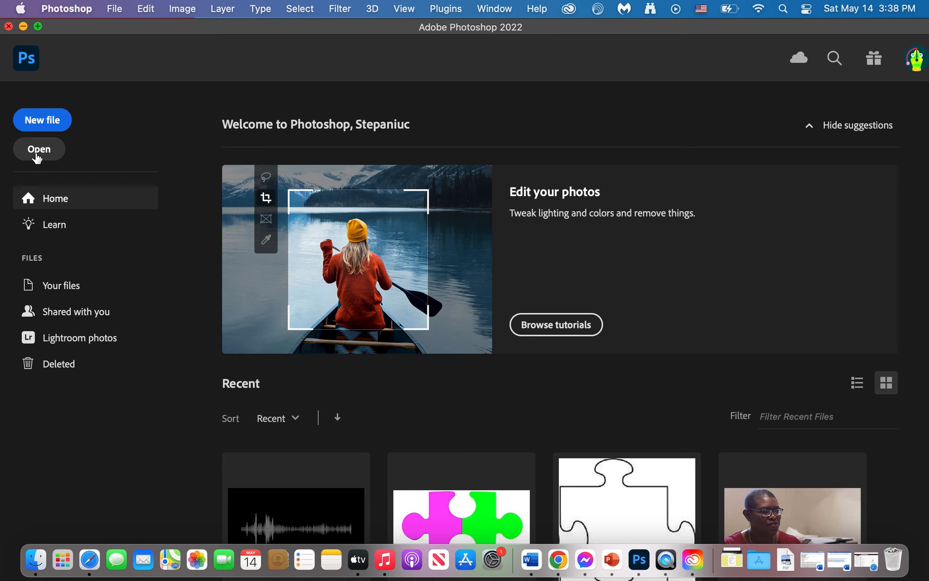
pyautogui.press('XF86AudioRaiseVolume')
pyautogui.press('XF86AudioRaiseVolume')
pyautogui.press('XF86AudioRaiseVolume')
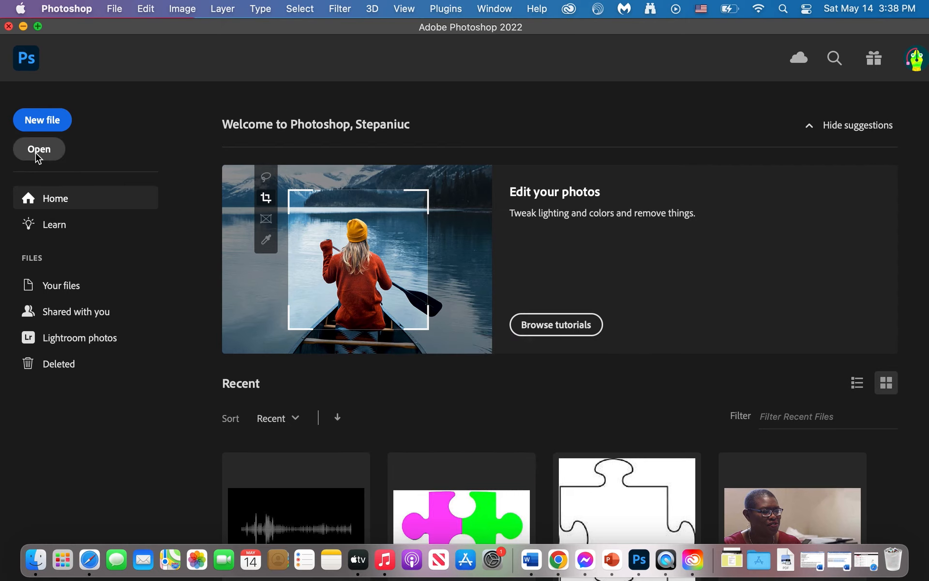
# Open AdobeStock_271408068.jpeg from the Photoshop folder on the Desktop and bring the whole photo into view.
pyautogui.click(38, 153)
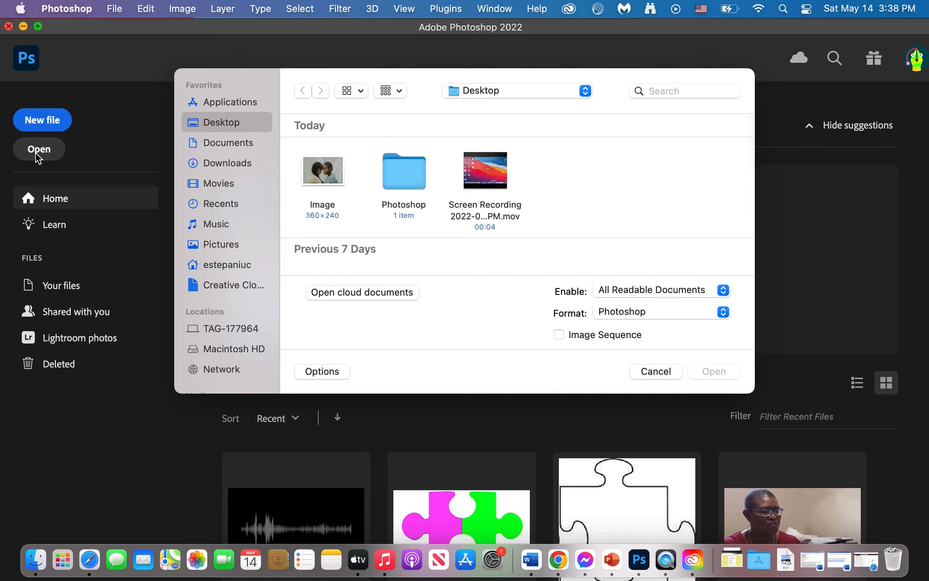
pyautogui.doubleClick(407, 177)
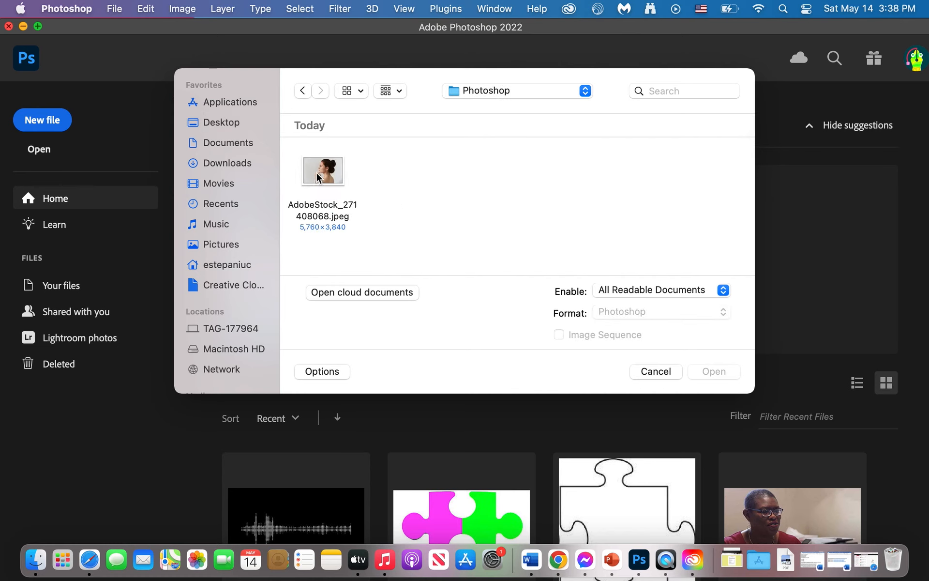
pyautogui.click(316, 173)
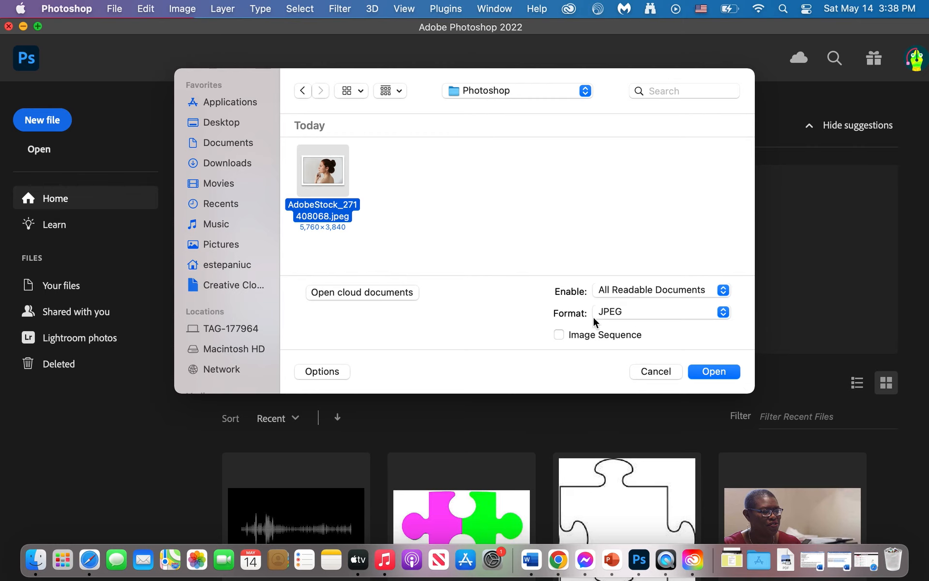
pyautogui.click(711, 371)
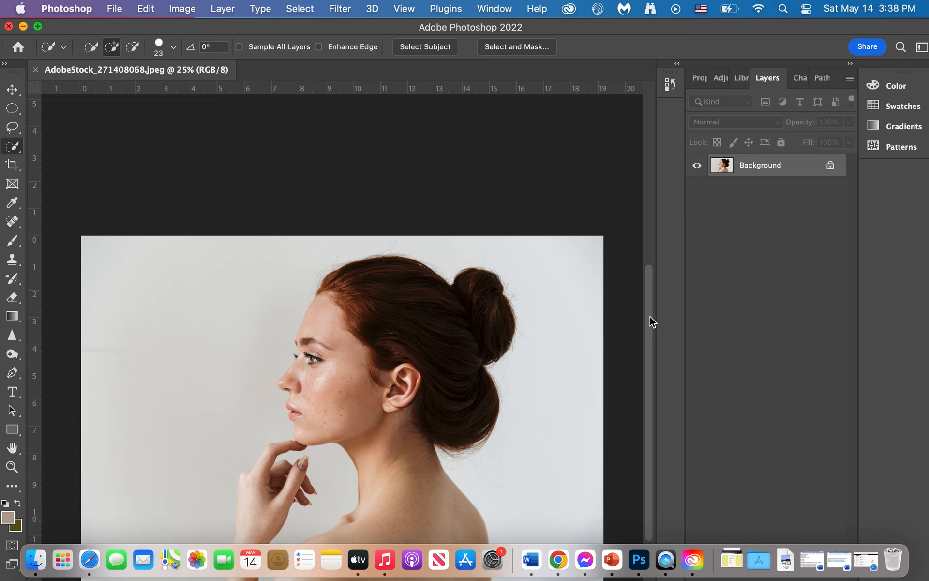
pyautogui.moveTo(649, 322); pyautogui.dragTo(650, 365)
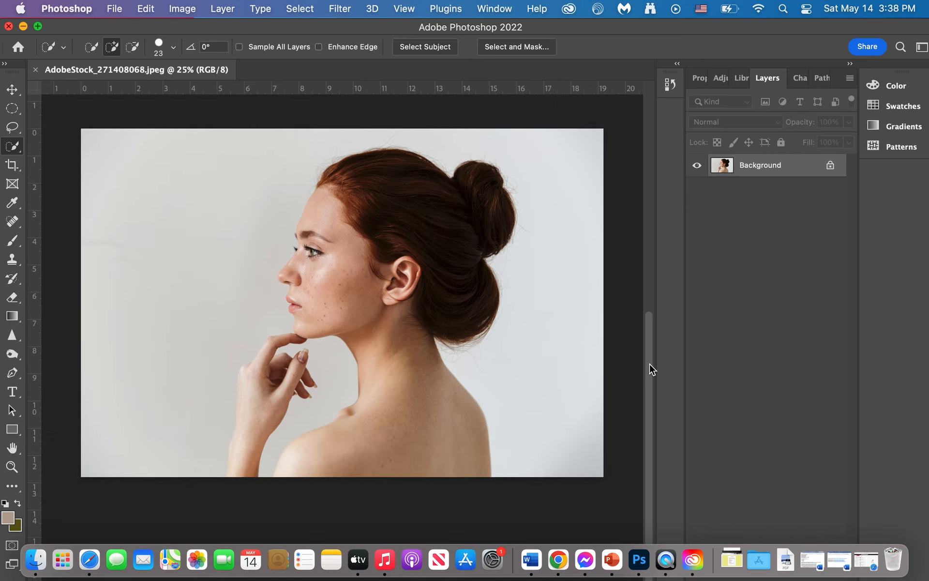
pyautogui.moveTo(649, 364); pyautogui.dragTo(649, 356)
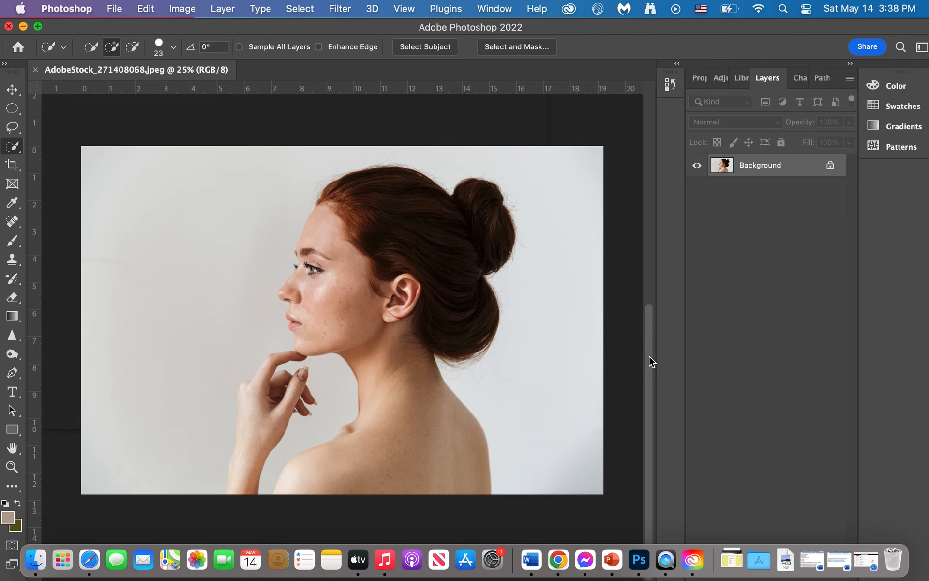
pyautogui.moveTo(590, 26)
pyautogui.mouseDown()
pyautogui.moveTo(582, 26)
pyautogui.moveTo(592, 25)
pyautogui.mouseUp()
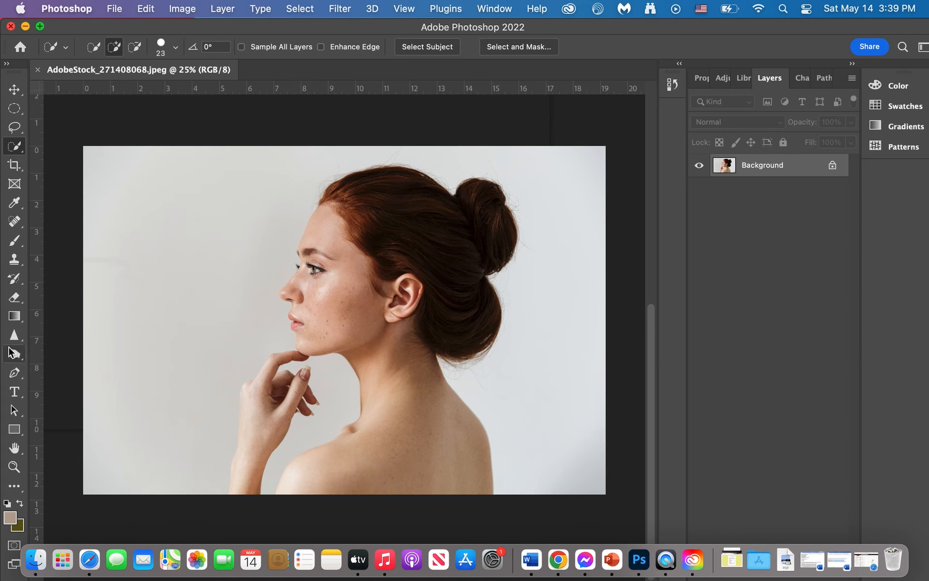
pyautogui.click(13, 91)
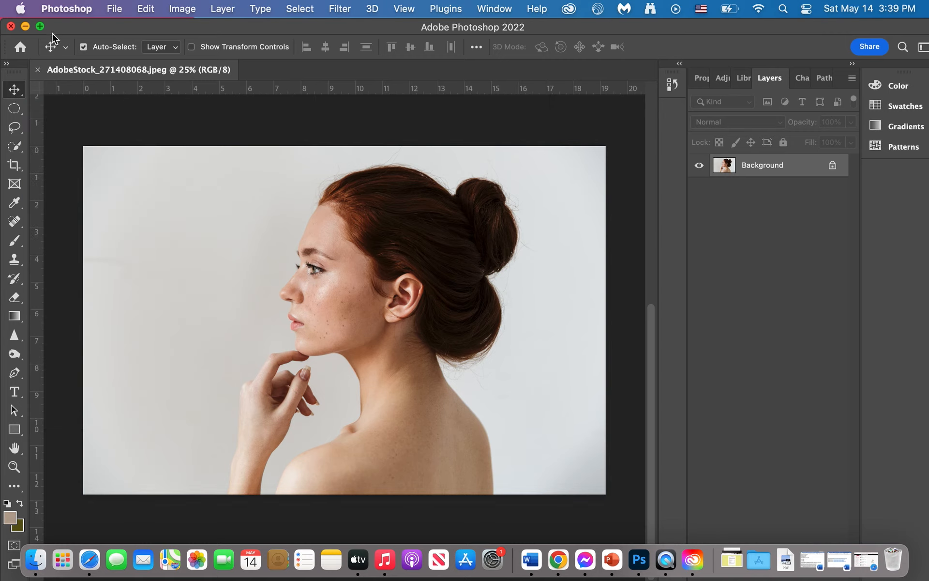
pyautogui.click(10, 114)
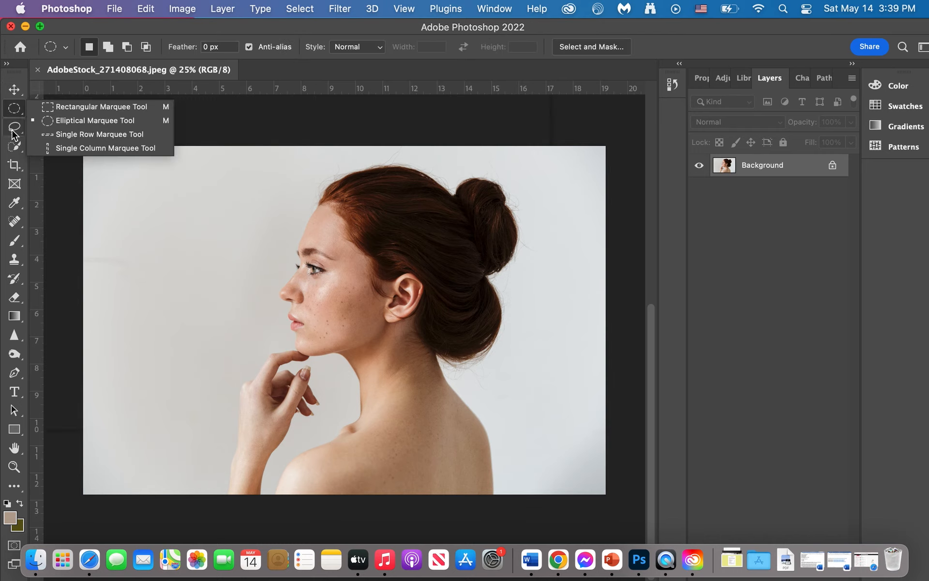
pyautogui.click(14, 127)
pyautogui.click(15, 145)
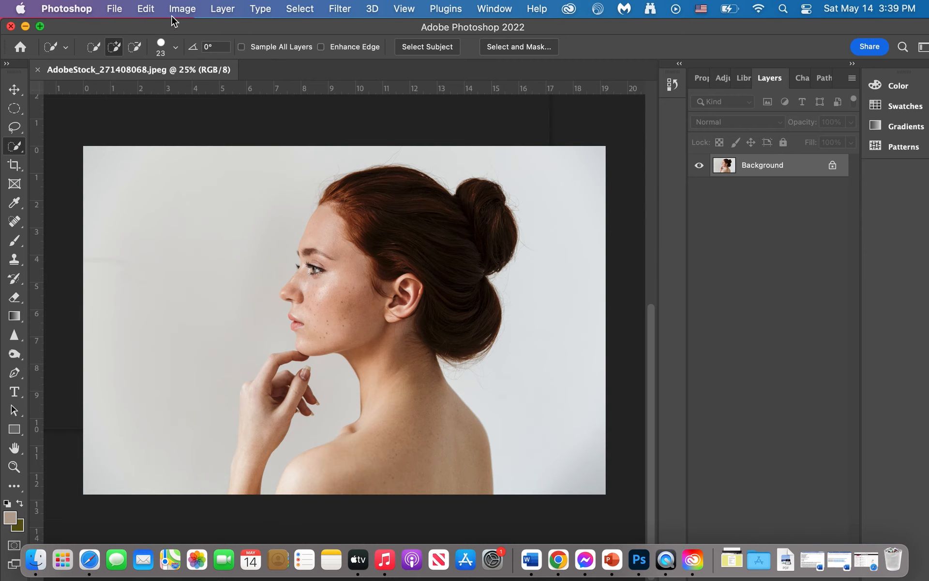
pyautogui.click(112, 44)
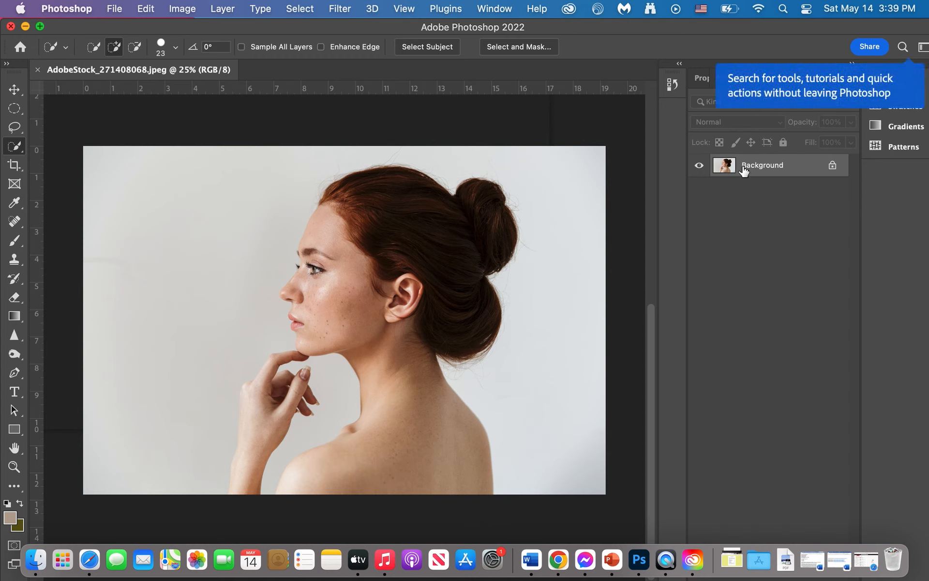
# Unlock the Background layer so the photo becomes an editable layer.
pyautogui.click(833, 167)
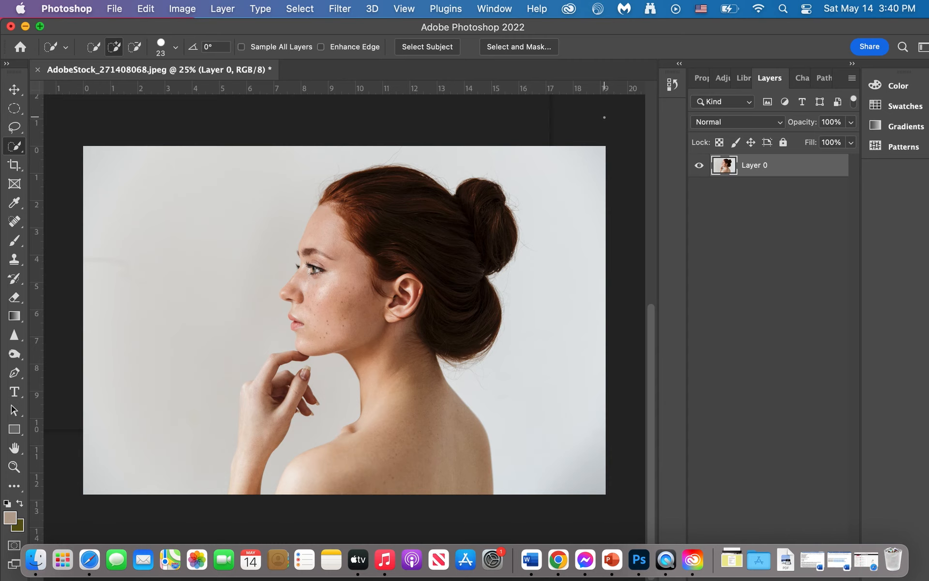
pyautogui.click(496, 9)
pyautogui.scroll(-3, 542, 342)
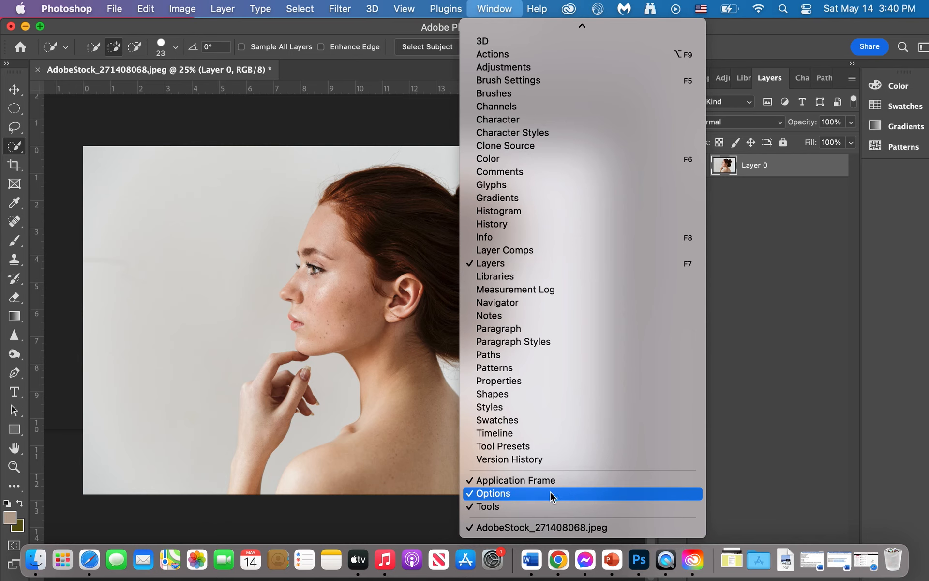
pyautogui.click(525, 530)
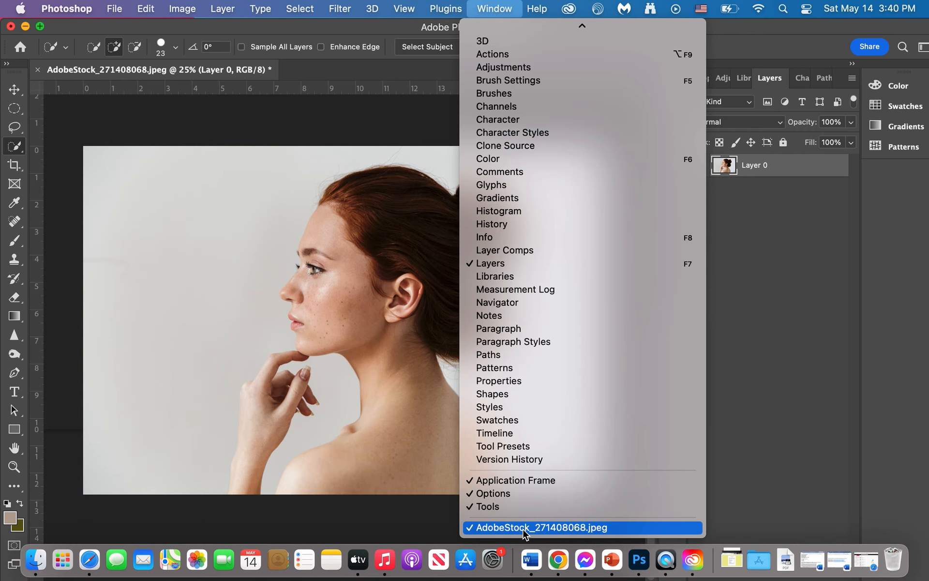
pyautogui.click(768, 303)
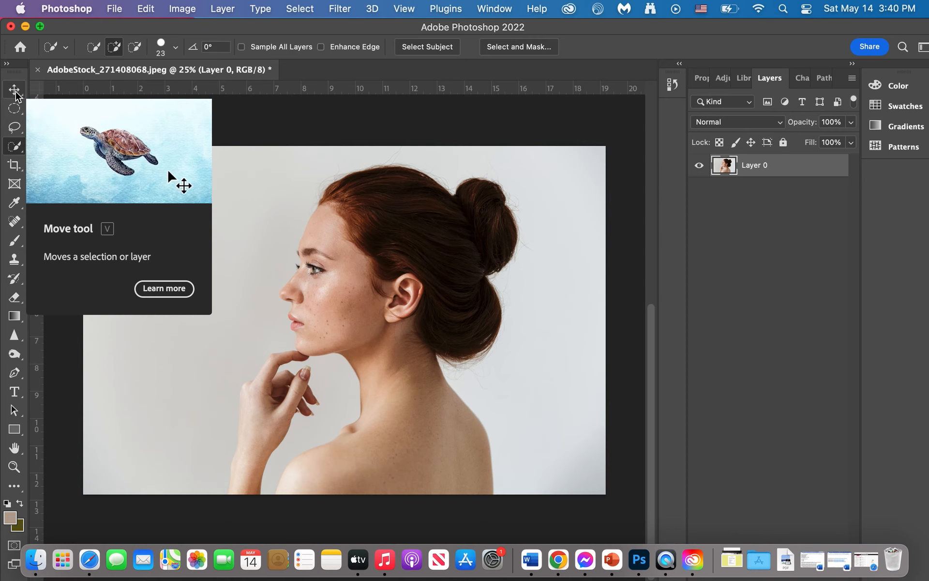
# Try moving the photo layer rightward and downward on the canvas with the Move tool, and undo both moves.
pyautogui.click(15, 91)
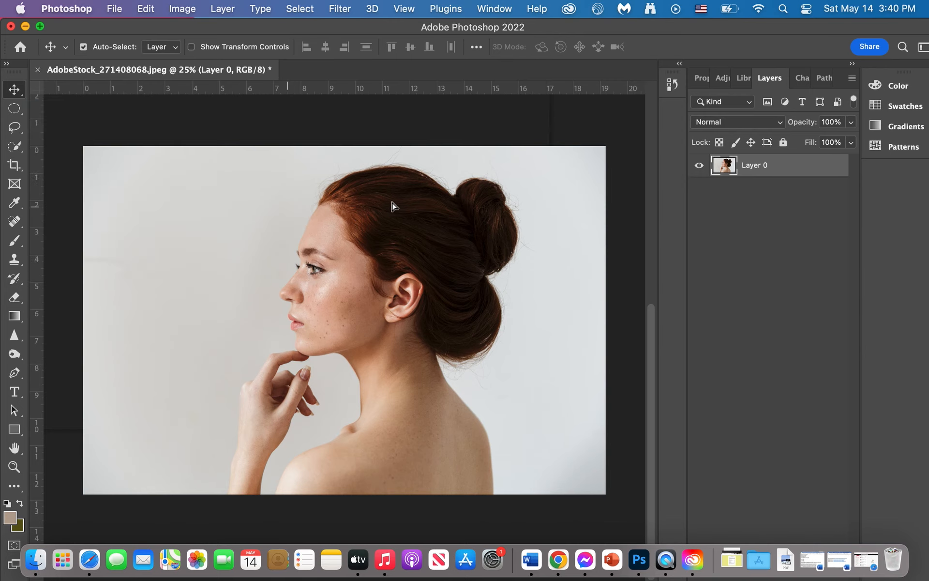
pyautogui.moveTo(328, 219); pyautogui.dragTo(352, 219)
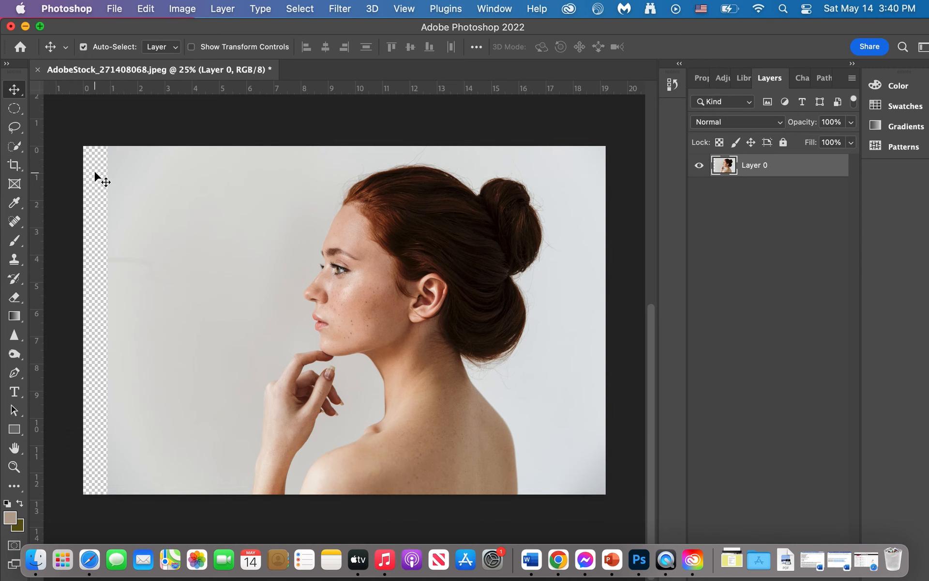
pyautogui.moveTo(264, 171); pyautogui.dragTo(297, 289)
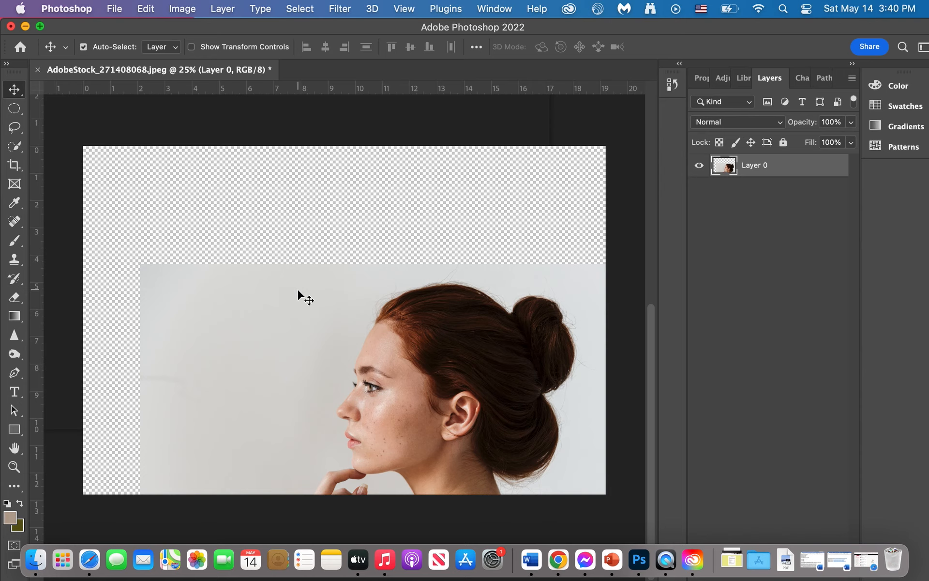
pyautogui.press('super+z')
pyautogui.press('super+z')
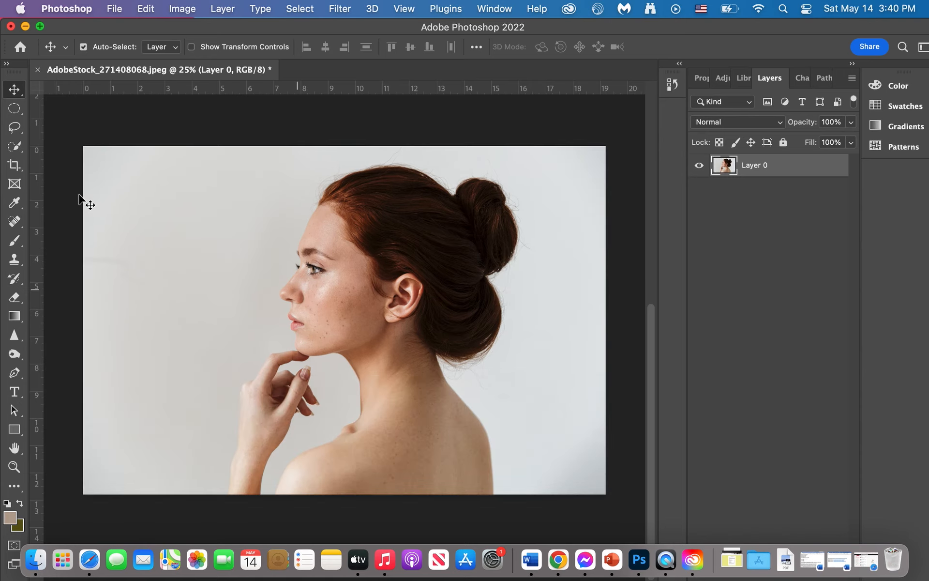
# Draw a rectangular marquee selection around the woman's head, neck and fingertips.
pyautogui.click(13, 112)
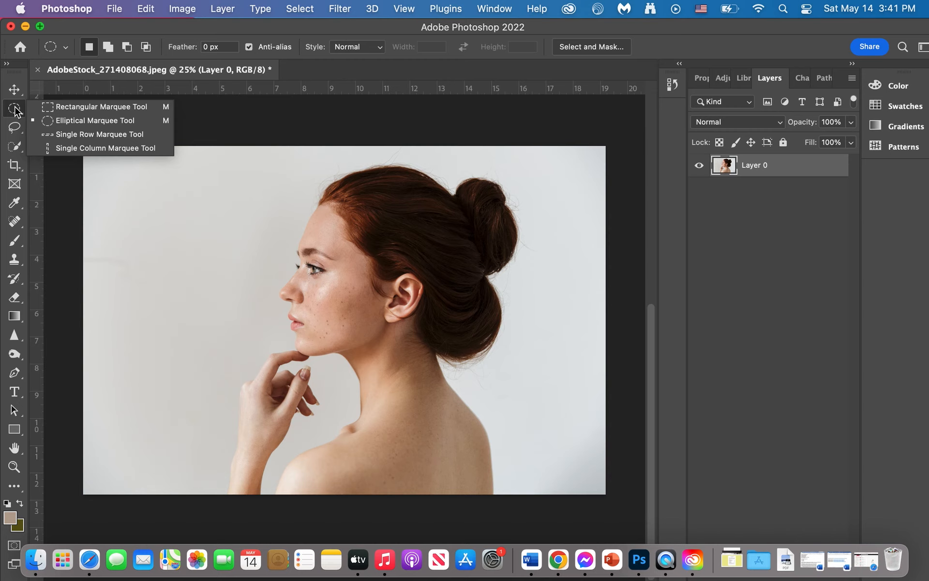
pyautogui.click(47, 110)
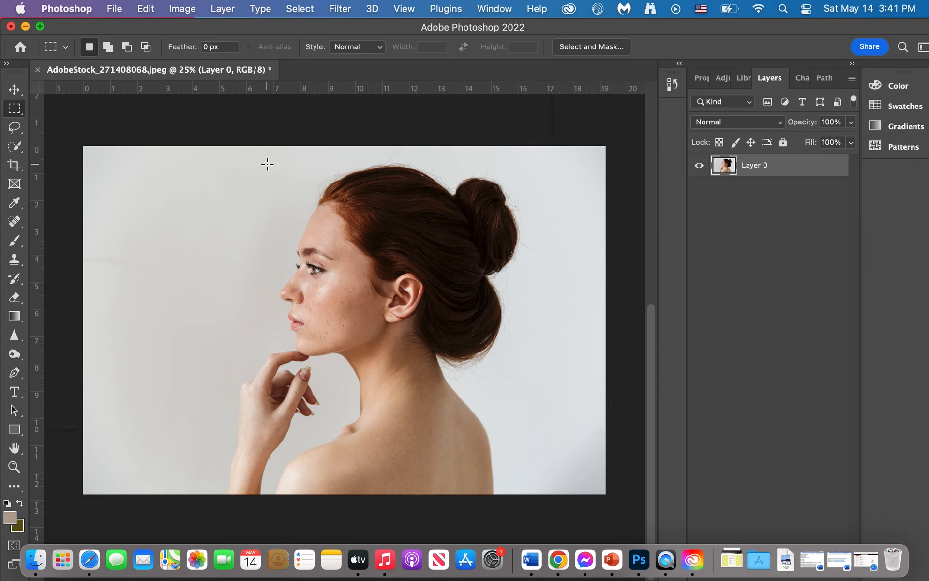
pyautogui.moveTo(261, 162); pyautogui.dragTo(551, 419)
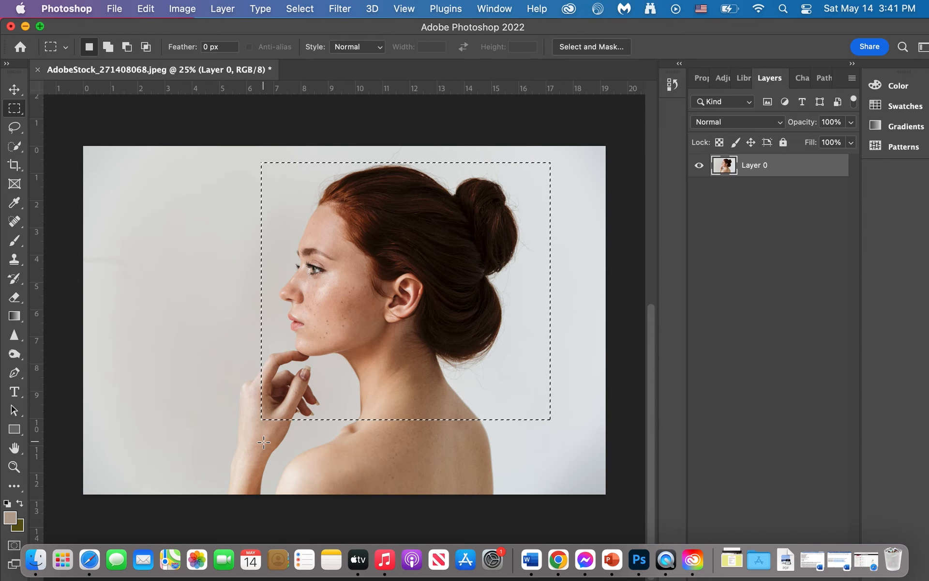
# Try moving the rectangular selection's pixels down to the photo's lower-left area, and undo both the move and the selection.
pyautogui.click(13, 91)
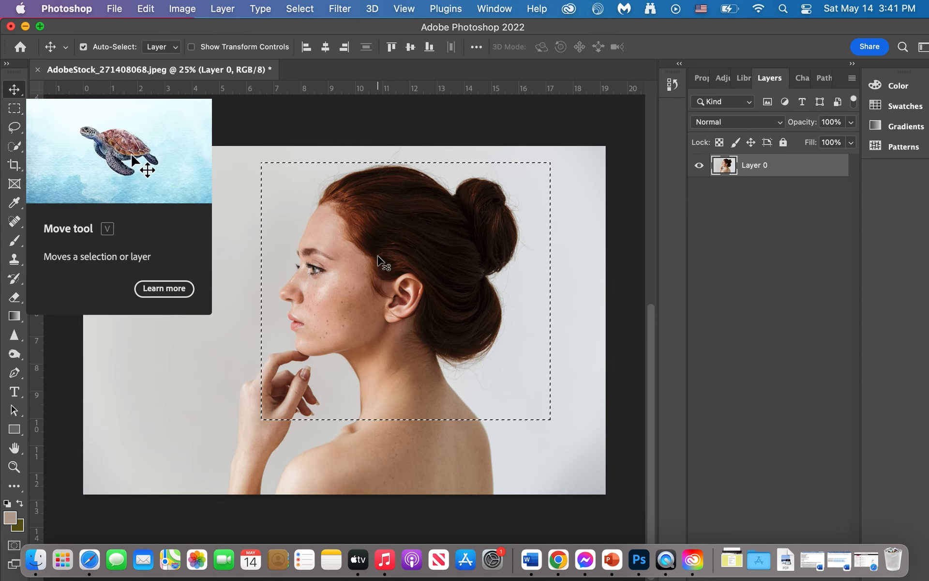
pyautogui.moveTo(378, 251); pyautogui.dragTo(217, 328)
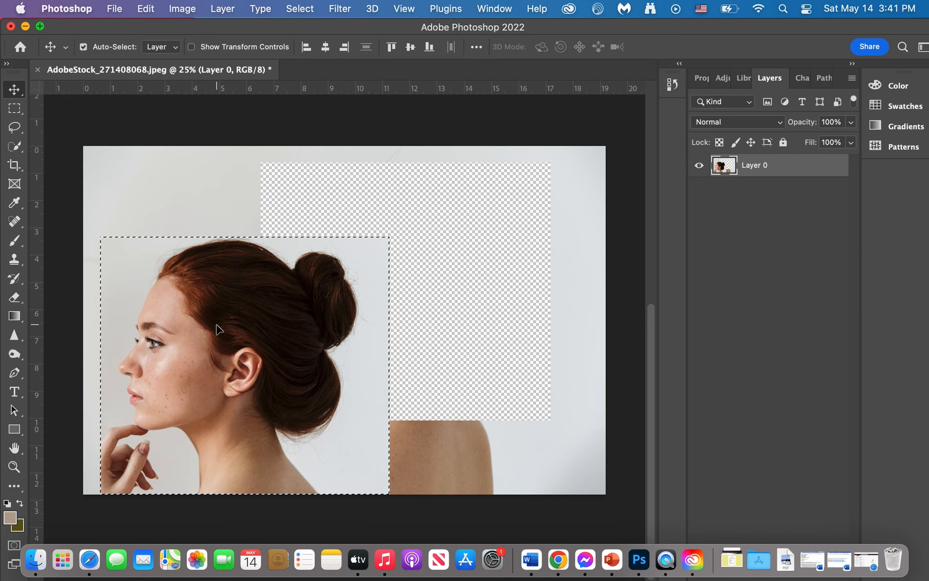
pyautogui.press('super+z')
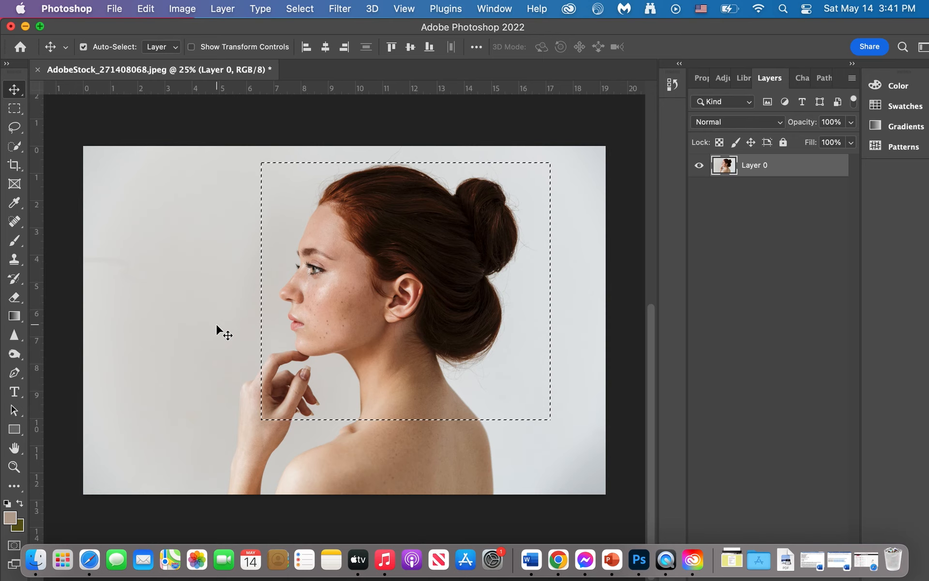
pyautogui.press('super+z')
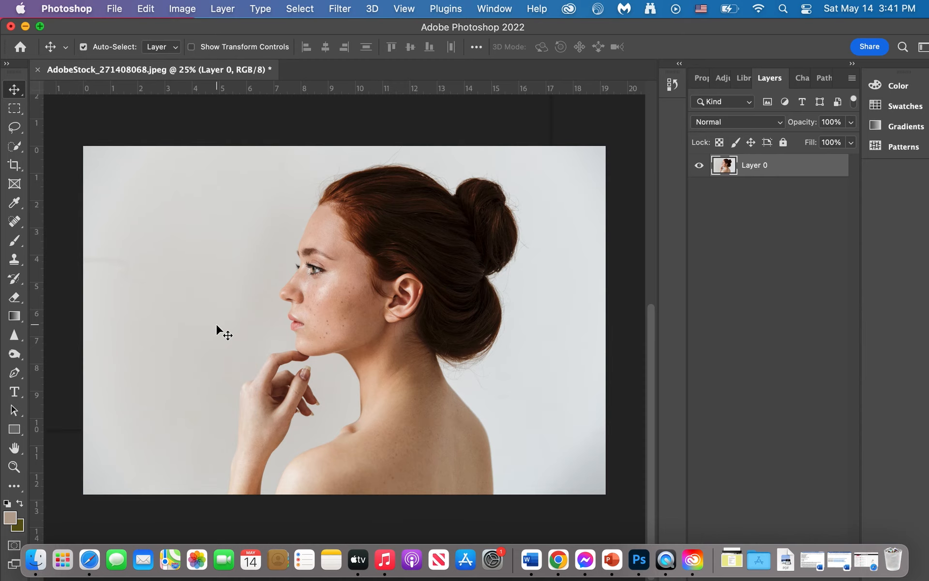
# Trace a freehand Lasso selection from the nose over the forehead, hair and bun to the back of the head.
pyautogui.click(15, 128)
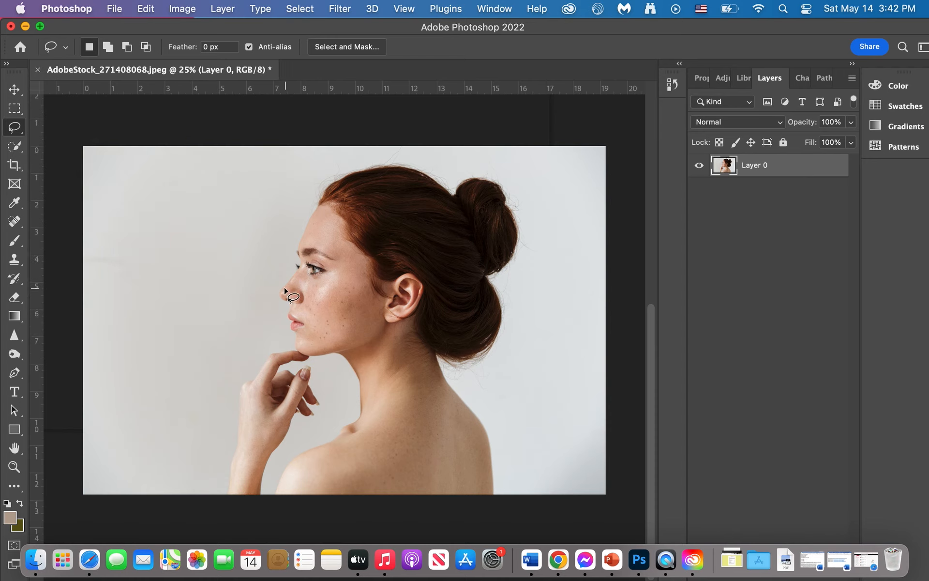
pyautogui.moveTo(281, 289)
pyautogui.mouseDown()
pyautogui.moveTo(318, 200)
pyautogui.moveTo(351, 172)
pyautogui.moveTo(384, 163)
pyautogui.moveTo(418, 168)
pyautogui.moveTo(455, 193)
pyautogui.moveTo(478, 178)
pyautogui.moveTo(506, 186)
pyautogui.moveTo(521, 227)
pyautogui.moveTo(507, 266)
pyautogui.moveTo(487, 276)
pyautogui.moveTo(499, 304)
pyautogui.mouseUp()
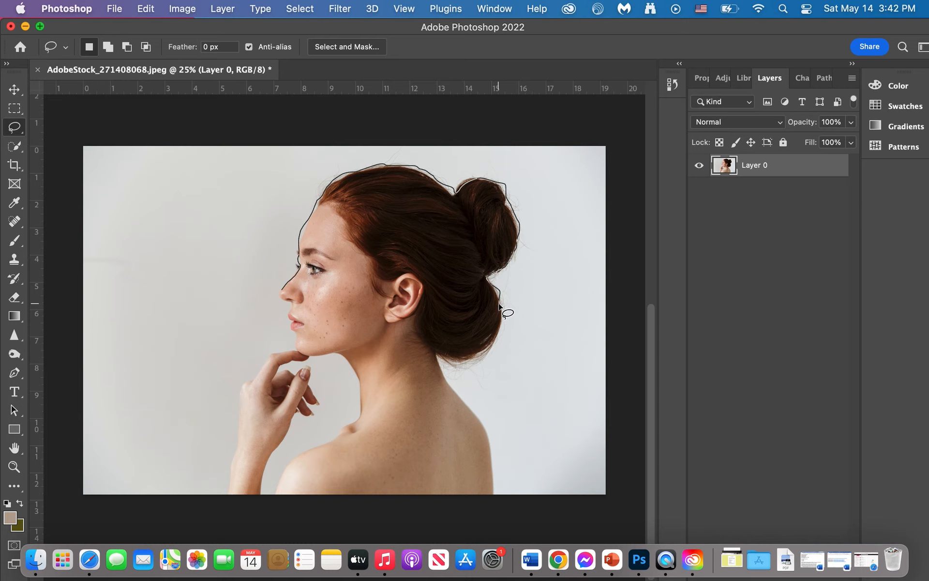
pyautogui.moveTo(499, 305); pyautogui.dragTo(499, 303)
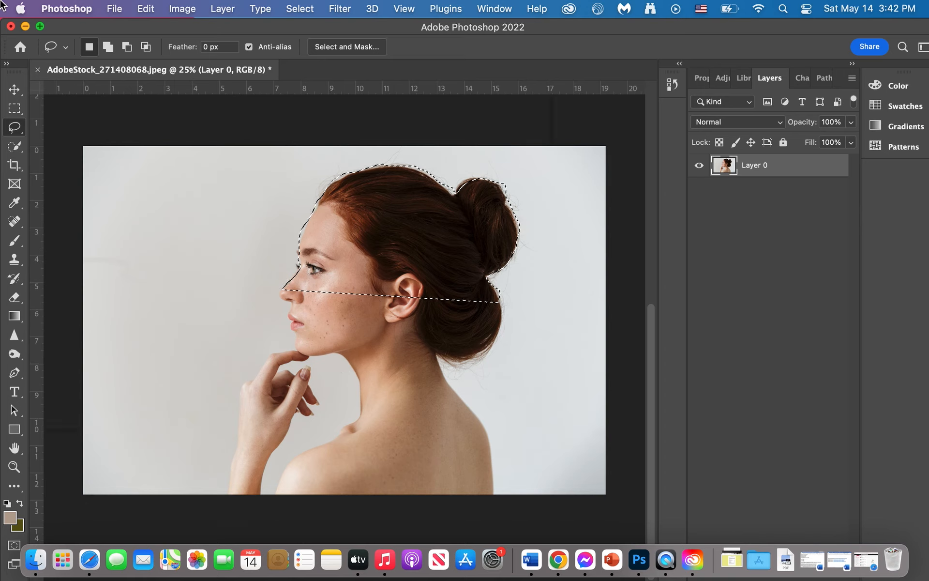
# Try moving the lassoed upper part of the head to the left, and undo both the move and the selection.
pyautogui.click(14, 89)
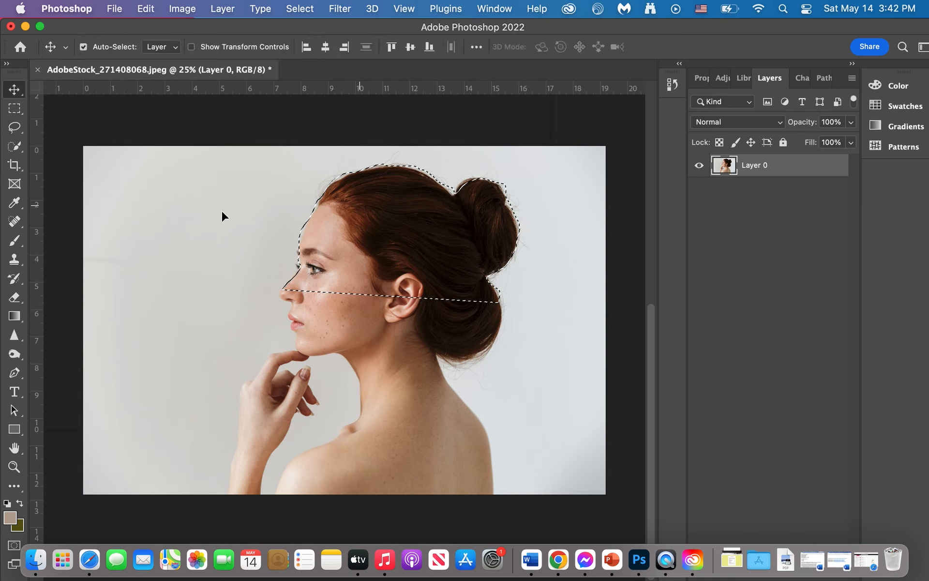
pyautogui.moveTo(359, 205); pyautogui.dragTo(217, 211)
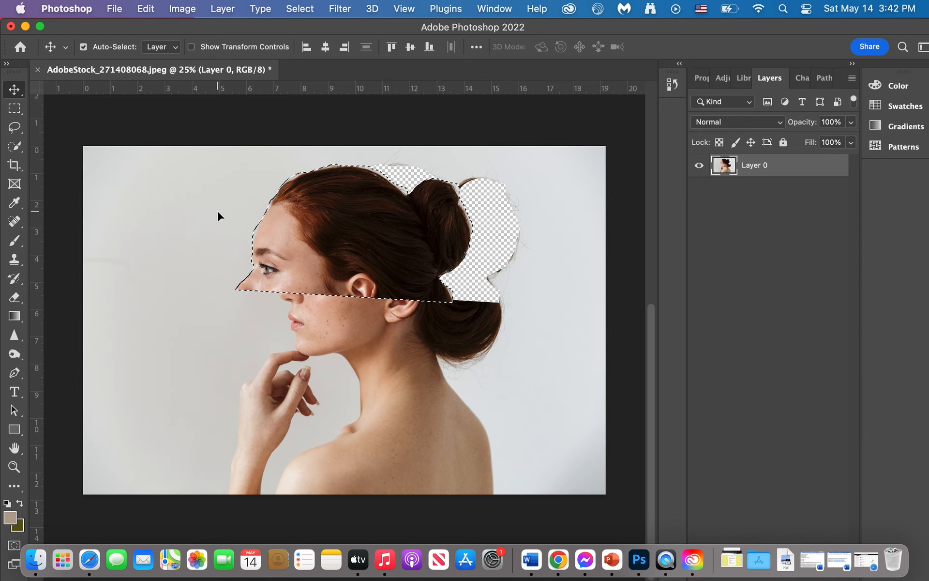
pyautogui.press('super+z')
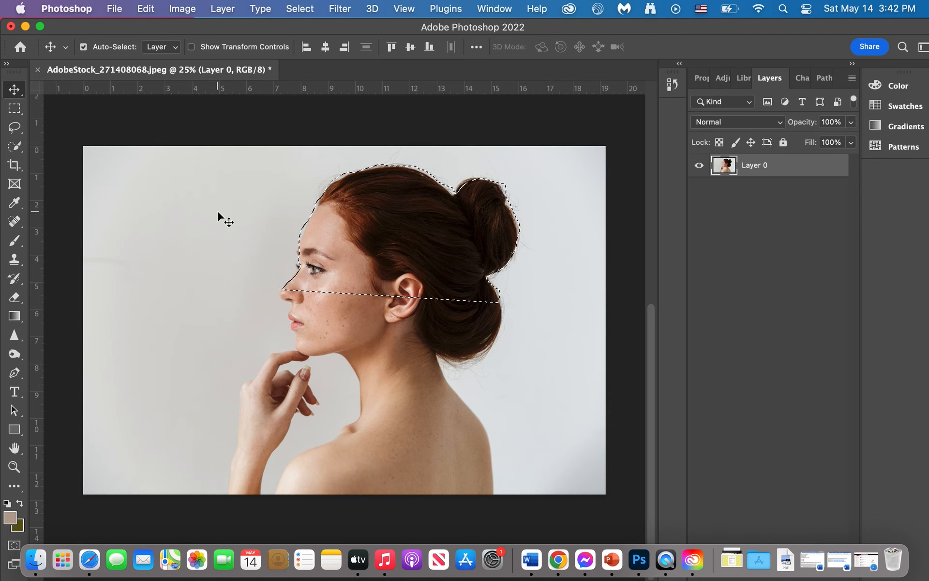
pyautogui.press('super+z')
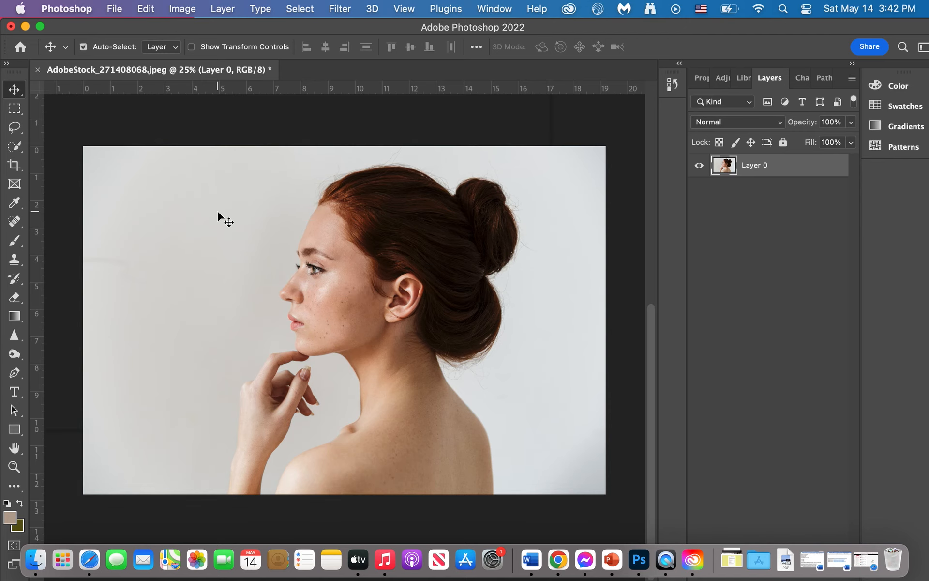
# Try cropping the empty background off both sides of the photo with the Crop tool, and undo the crop.
pyautogui.click(10, 169)
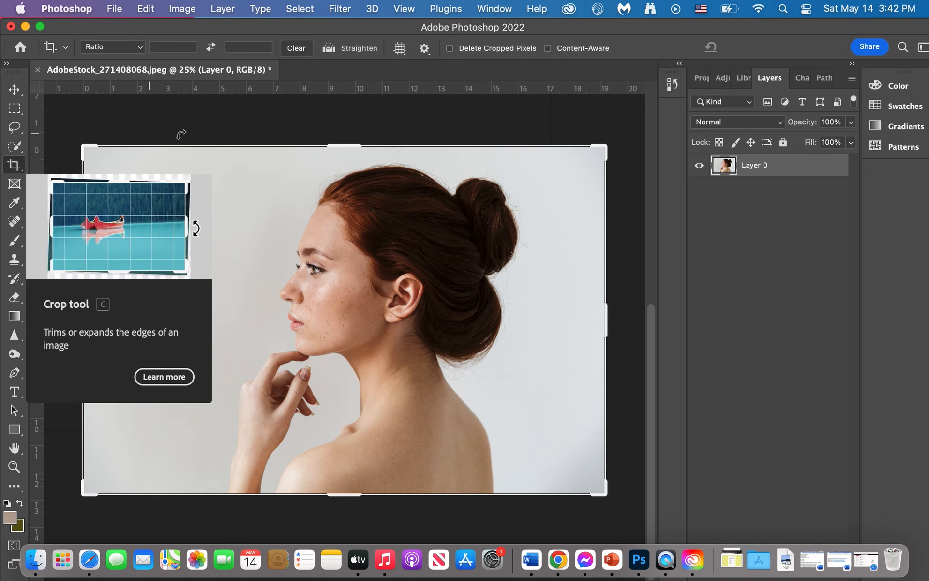
pyautogui.moveTo(83, 320); pyautogui.dragTo(146, 330)
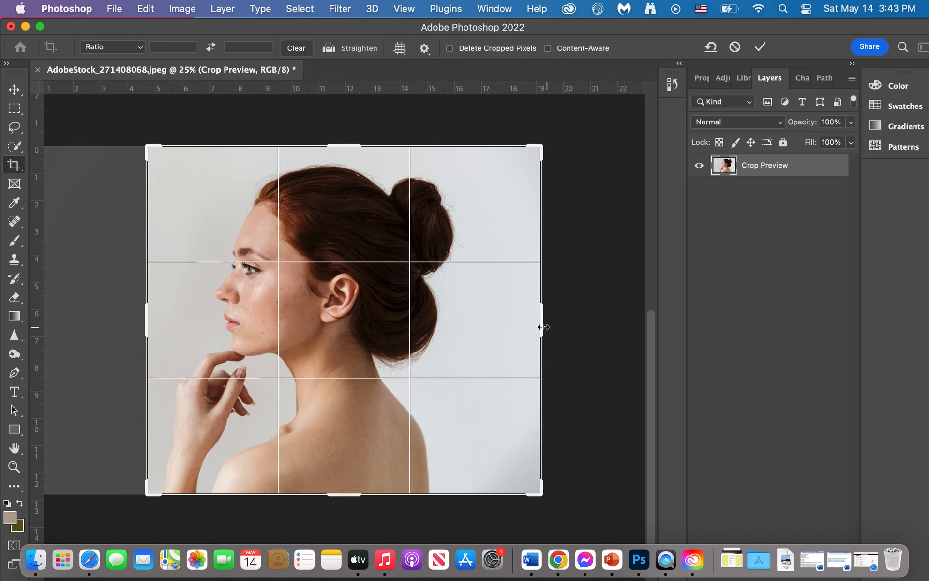
pyautogui.moveTo(523, 326); pyautogui.dragTo(506, 326)
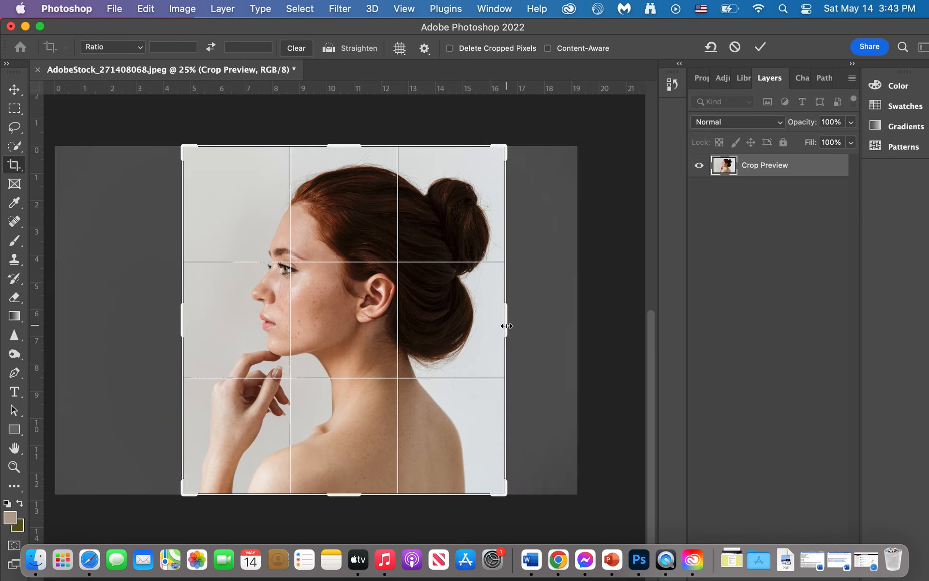
pyautogui.press('Return')
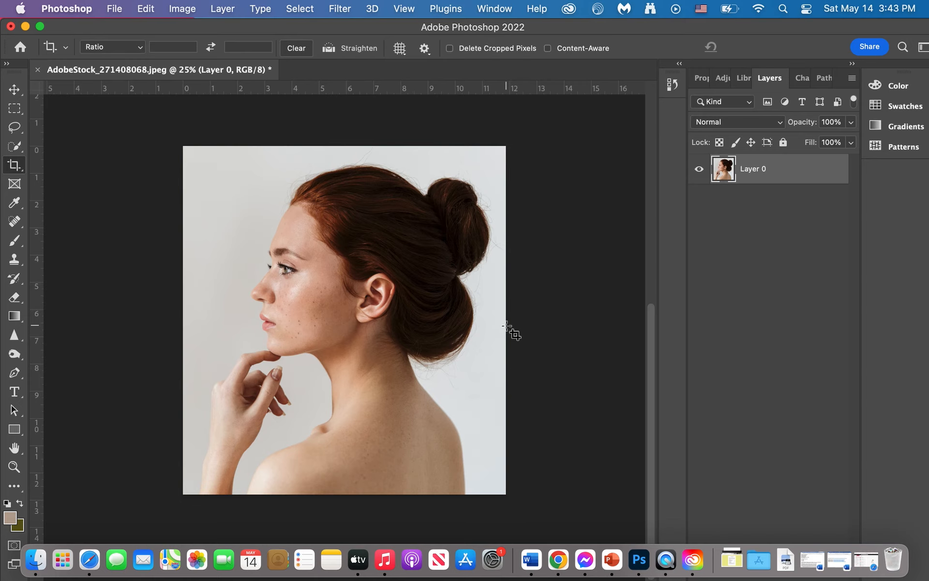
pyautogui.press('super+z')
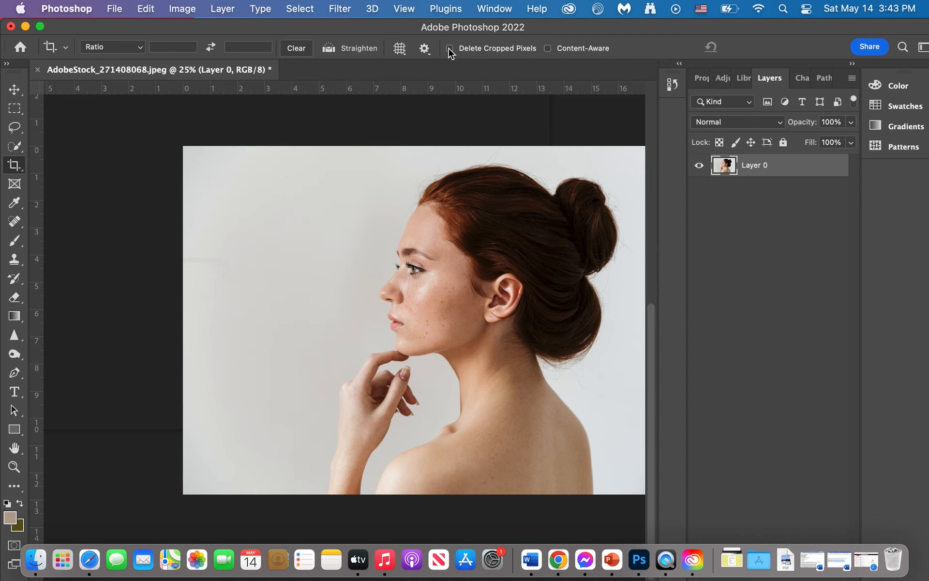
pyautogui.hscroll(5, 515, 456)
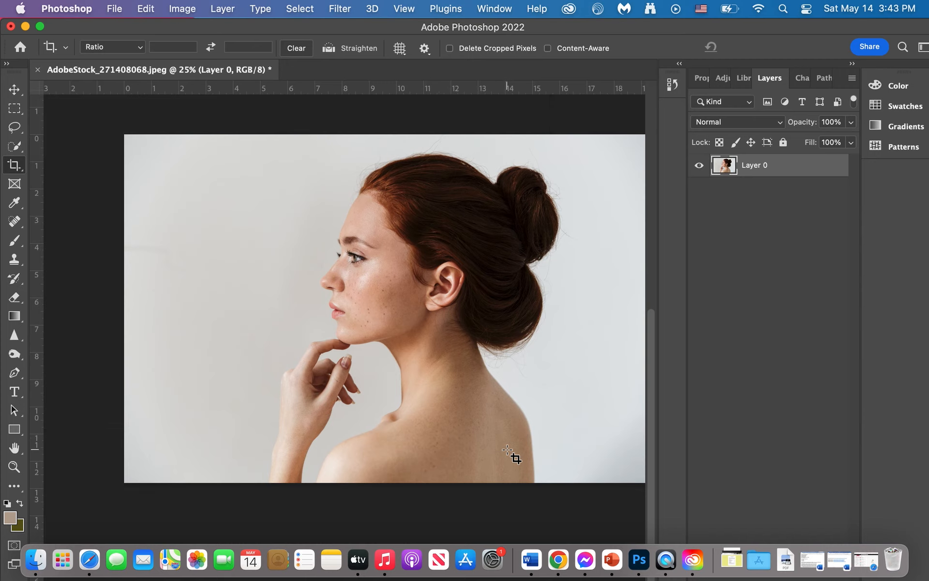
pyautogui.hscroll(3, 508, 450)
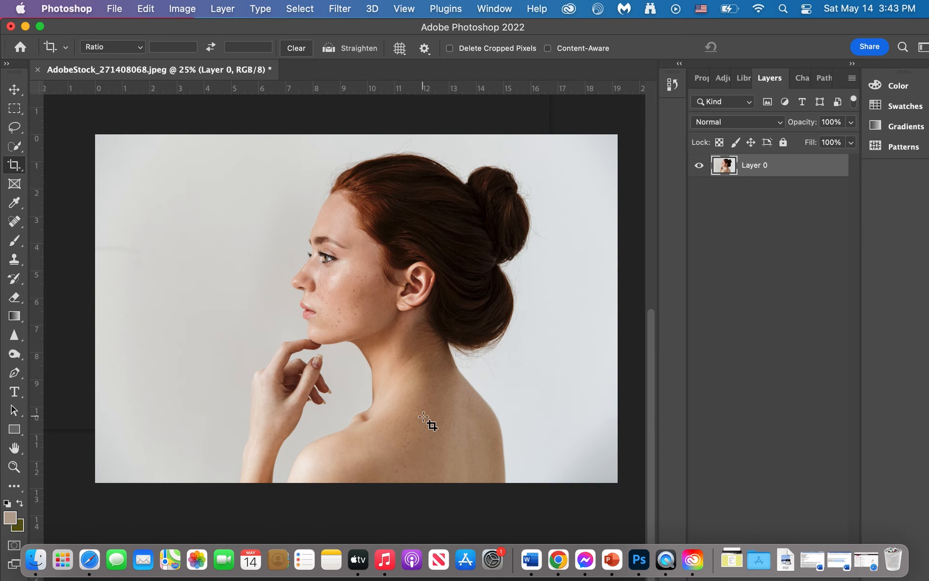
# Try placing a rectangular frame around the woman's head and shifting the photo inside it, and undo the shift and the frame.
pyautogui.click(16, 186)
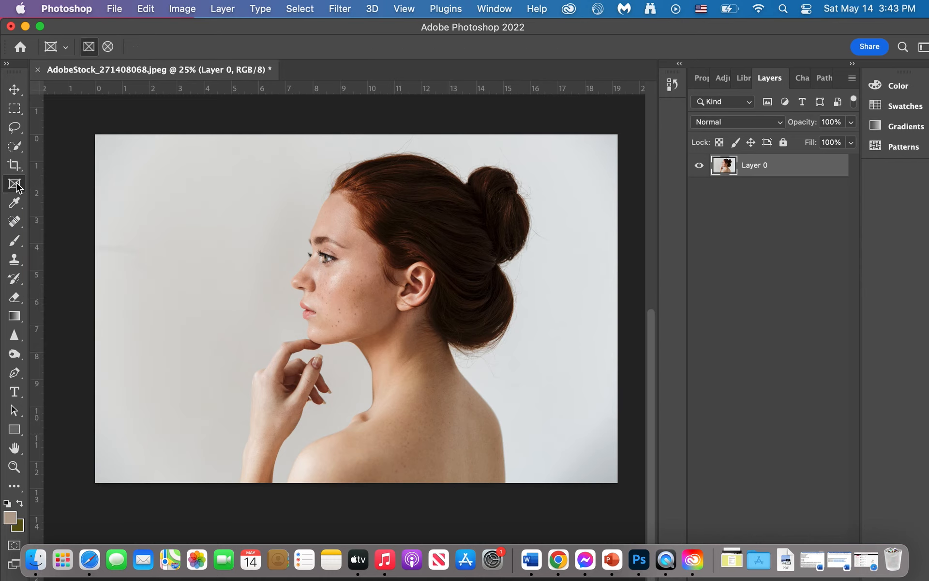
pyautogui.moveTo(268, 160); pyautogui.dragTo(544, 373)
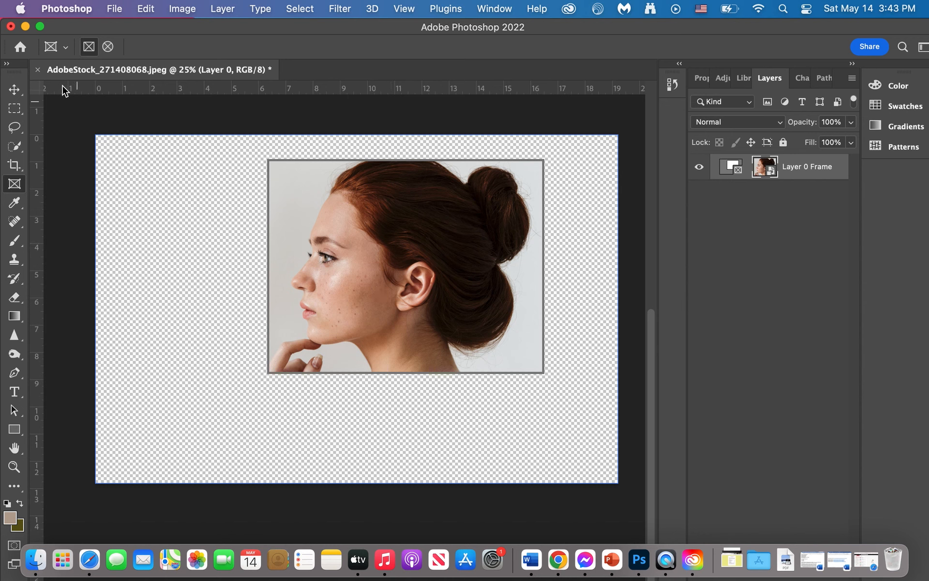
pyautogui.press('v')
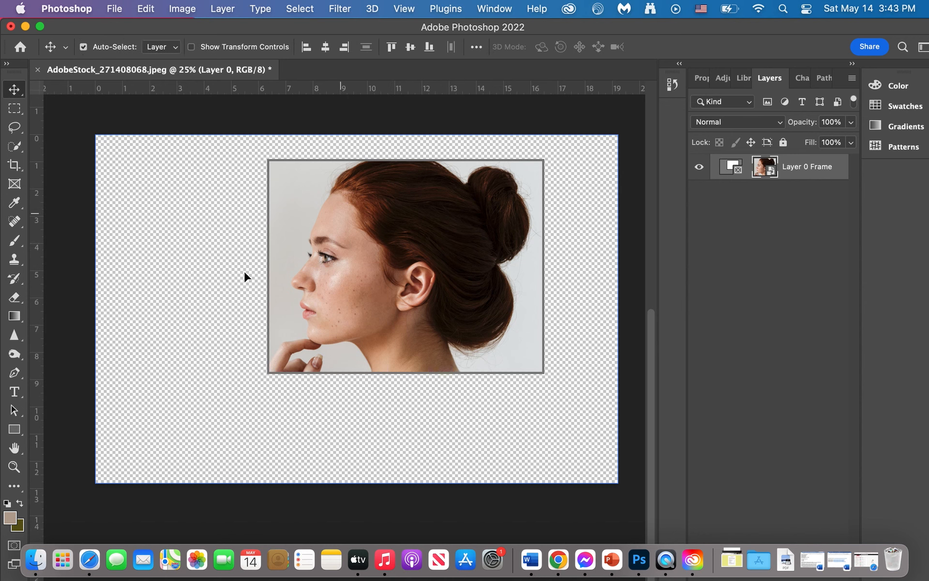
pyautogui.moveTo(290, 235); pyautogui.dragTo(244, 271)
pyautogui.moveTo(358, 276); pyautogui.dragTo(430, 255)
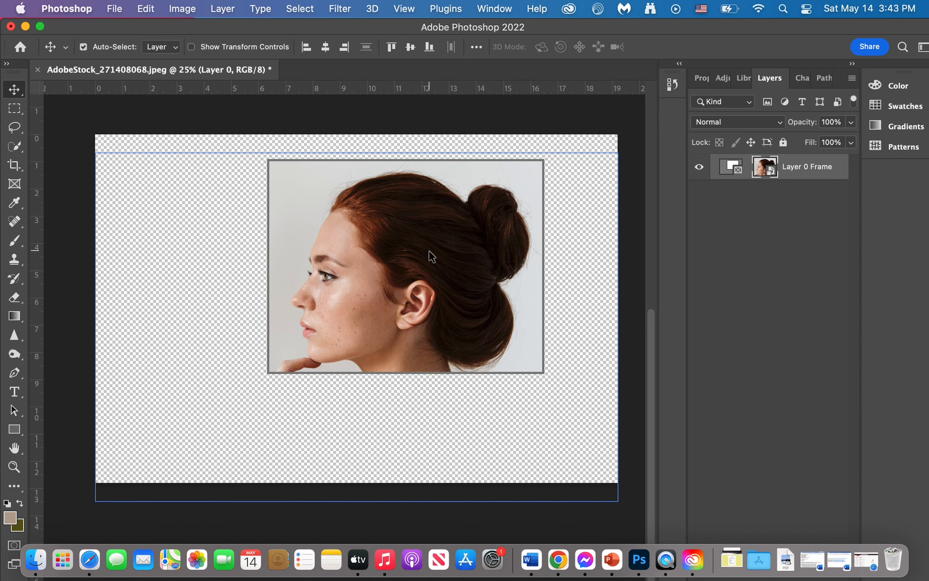
pyautogui.press('super+z')
pyautogui.press('super+z')
pyautogui.press('super+z')
pyautogui.press('super+z')
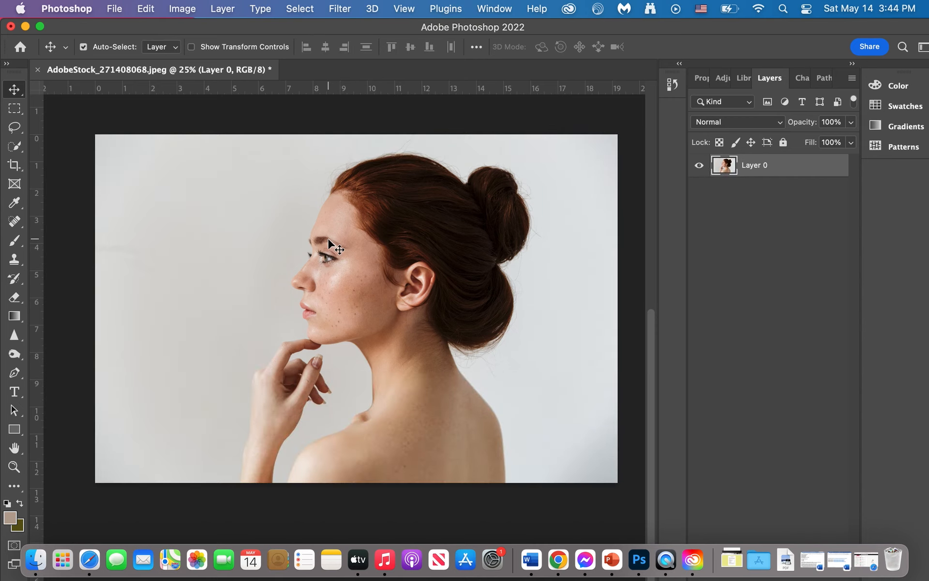
# Sample foreground colors with the Eyedropper from the lips, the pale background and the hair, ending on the hair's dark brown.
pyautogui.click(14, 204)
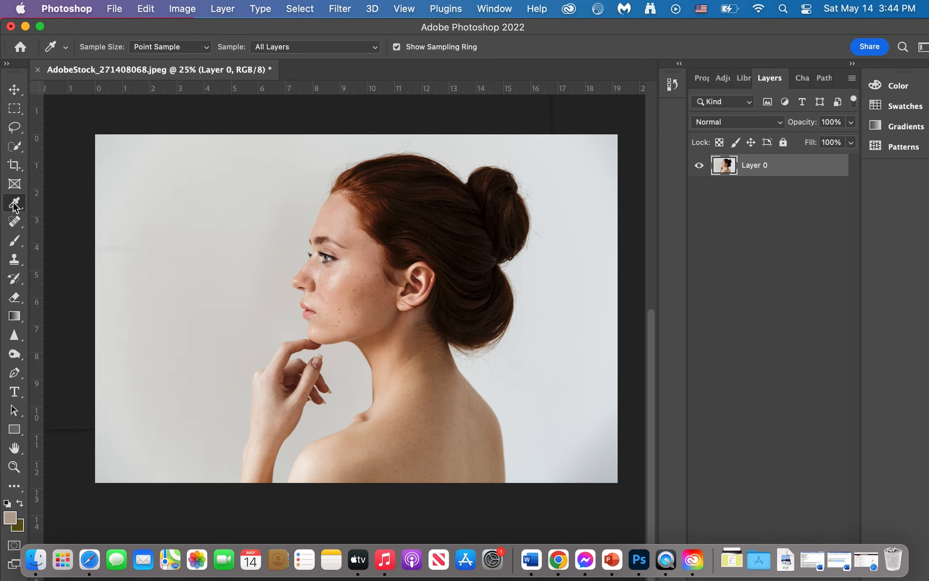
pyautogui.click(310, 313)
pyautogui.click(206, 268)
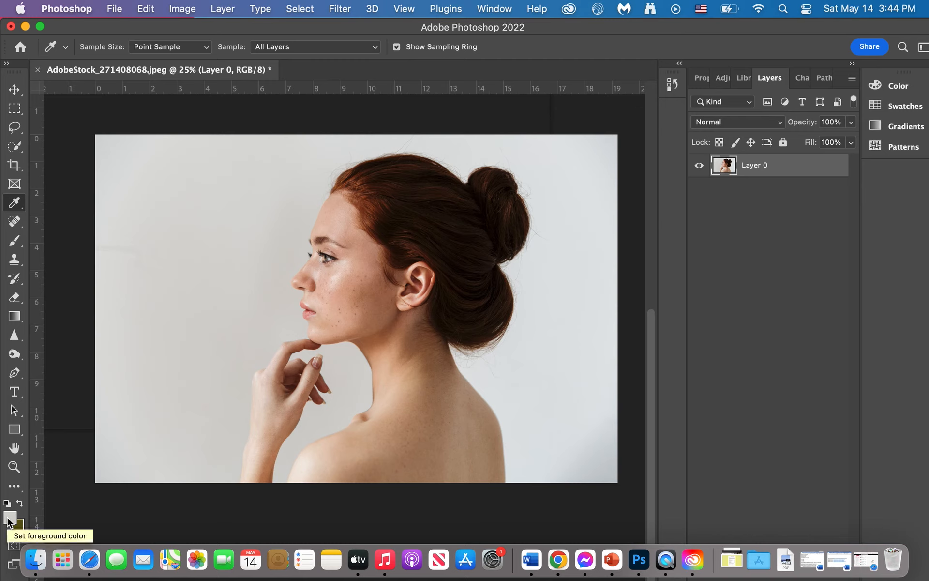
pyautogui.click(441, 196)
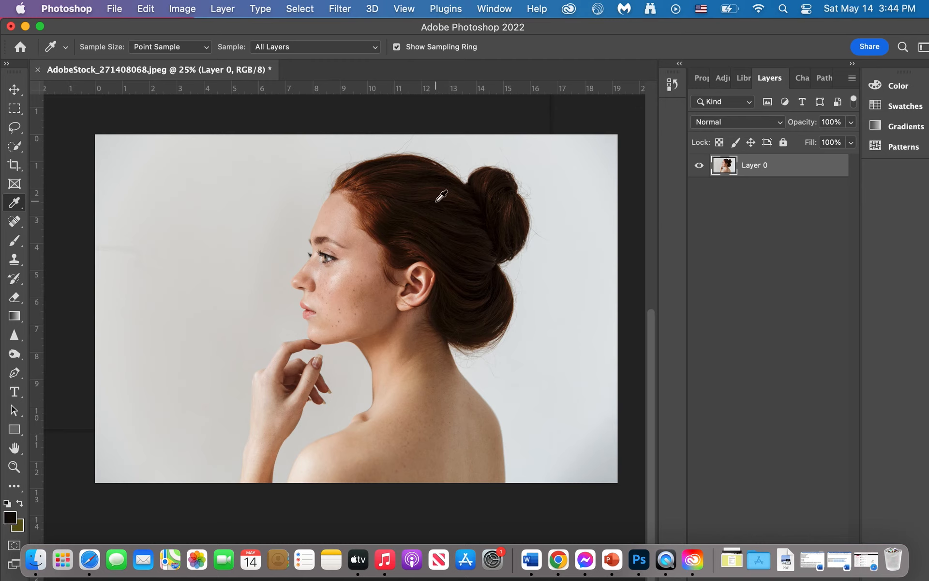
pyautogui.click(413, 231)
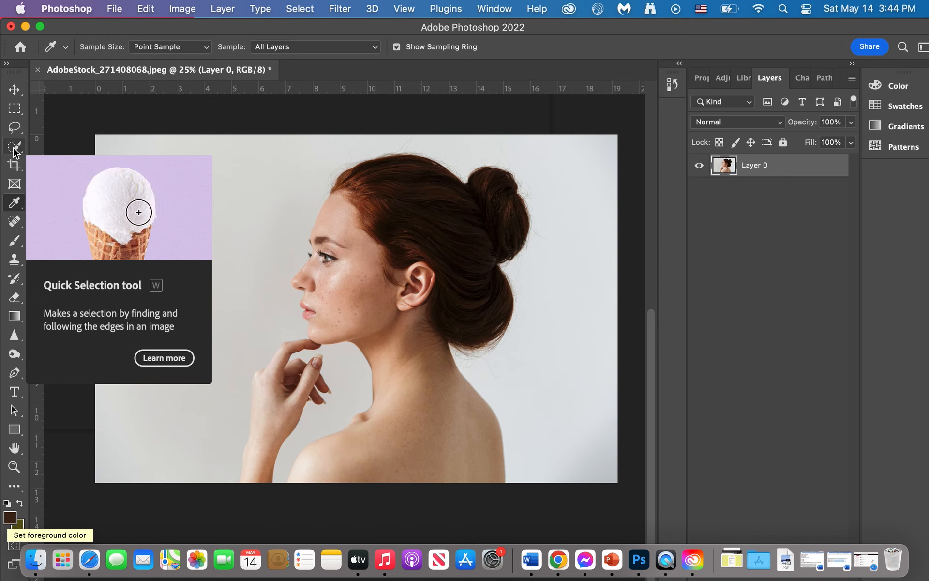
# Set the Quick Selection brush size to 55 px and paint a selection over the woman's head, back, hand and forearm.
pyautogui.click(13, 147)
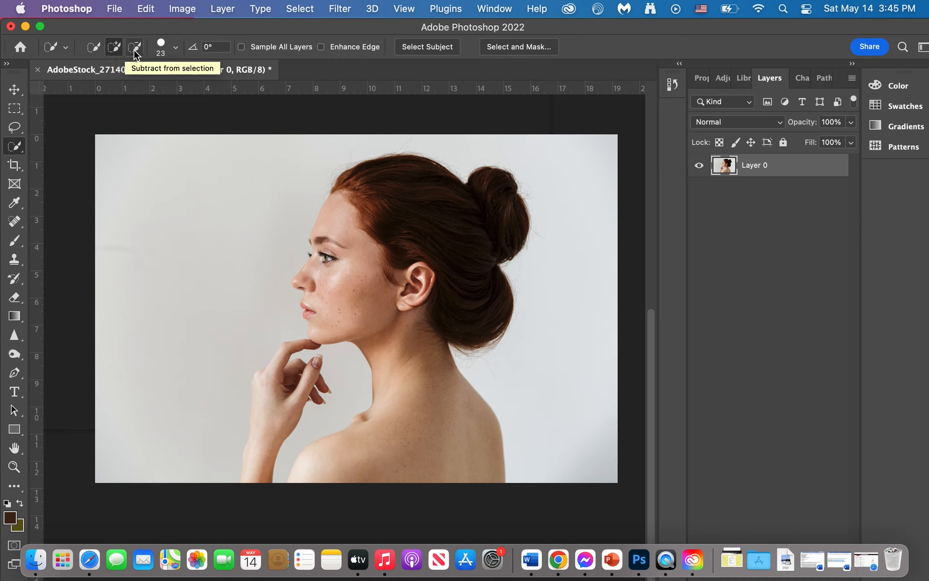
pyautogui.click(175, 48)
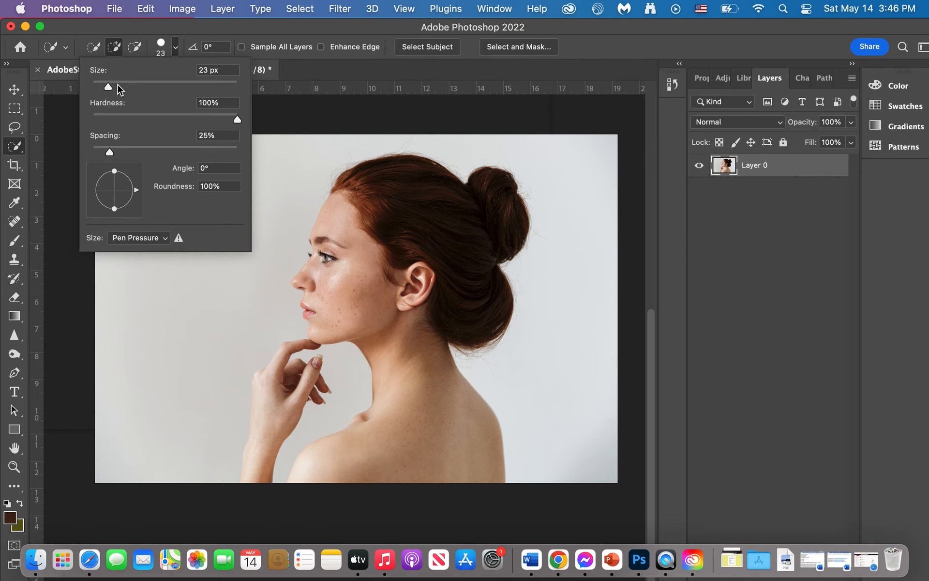
pyautogui.moveTo(108, 87); pyautogui.dragTo(131, 87)
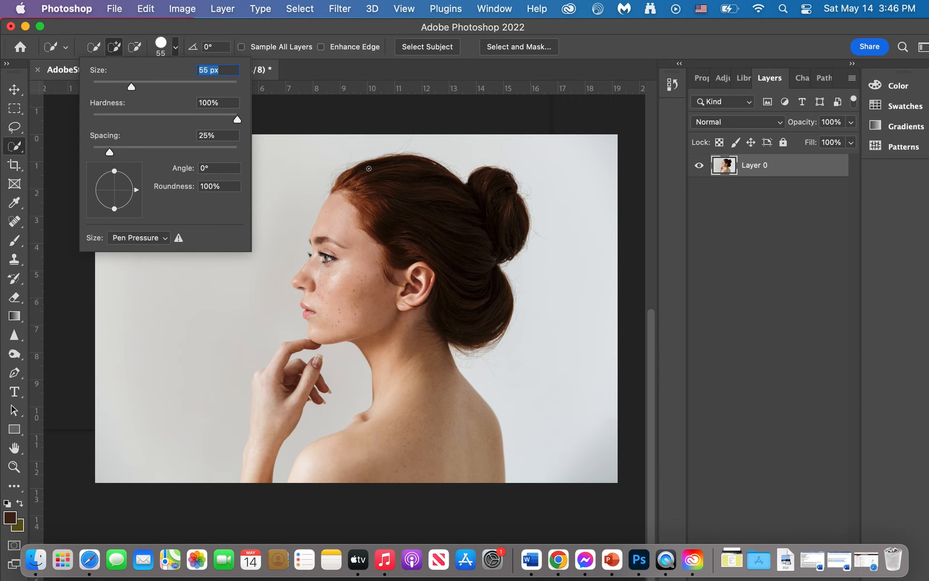
pyautogui.click(490, 173)
pyautogui.moveTo(490, 173)
pyautogui.mouseDown()
pyautogui.moveTo(507, 234)
pyautogui.moveTo(483, 182)
pyautogui.moveTo(461, 197)
pyautogui.moveTo(448, 184)
pyautogui.moveTo(431, 268)
pyautogui.moveTo(407, 302)
pyautogui.moveTo(366, 235)
pyautogui.moveTo(343, 217)
pyautogui.moveTo(321, 269)
pyautogui.moveTo(325, 288)
pyautogui.moveTo(408, 312)
pyautogui.moveTo(421, 377)
pyautogui.mouseUp()
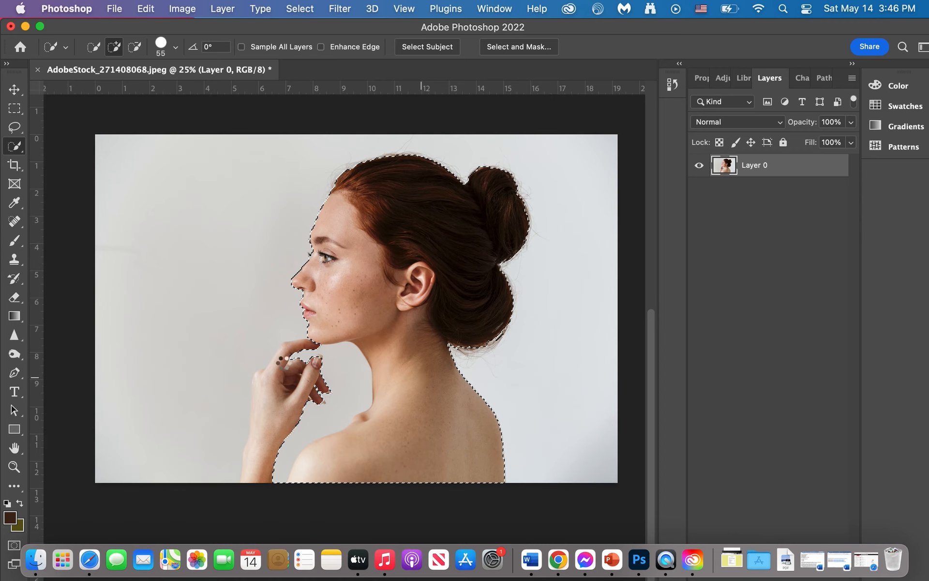
pyautogui.moveTo(274, 376)
pyautogui.mouseDown()
pyautogui.moveTo(273, 385)
pyautogui.moveTo(278, 365)
pyautogui.moveTo(261, 382)
pyautogui.mouseUp()
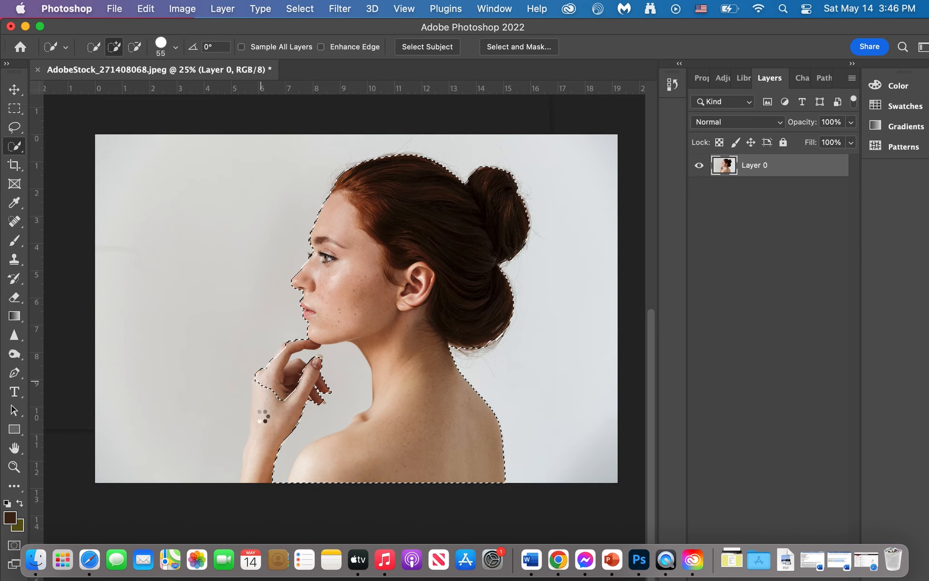
pyautogui.moveTo(267, 415); pyautogui.dragTo(259, 456)
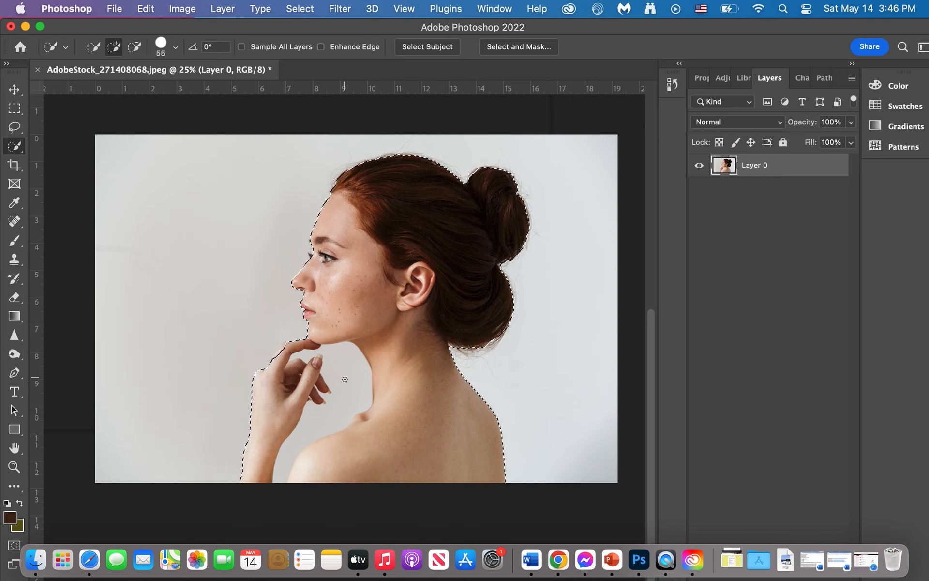
# Subtract the background gap between the hand, chin, neck and shoulder from the selection, and return to adding mode.
pyautogui.press('alt')
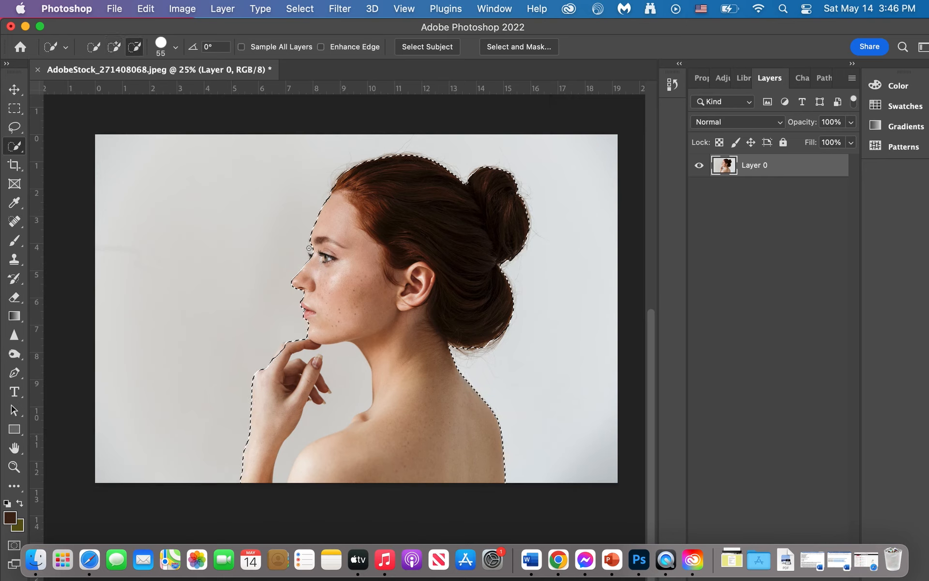
pyautogui.keyDown('alt'); pyautogui.click(346, 363); pyautogui.keyUp('alt')
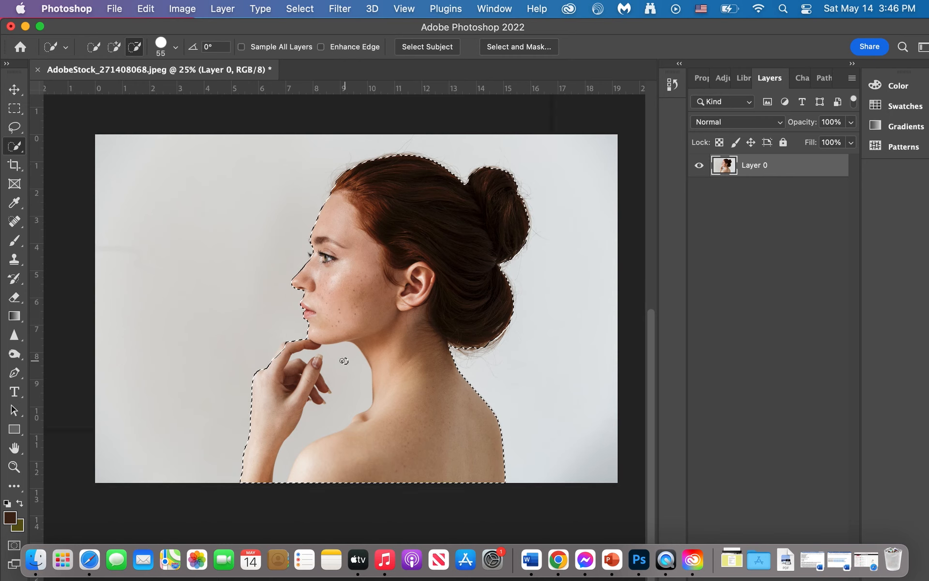
pyautogui.moveTo(336, 357)
pyautogui.mouseDown()
pyautogui.moveTo(344, 384)
pyautogui.moveTo(313, 423)
pyautogui.mouseUp()
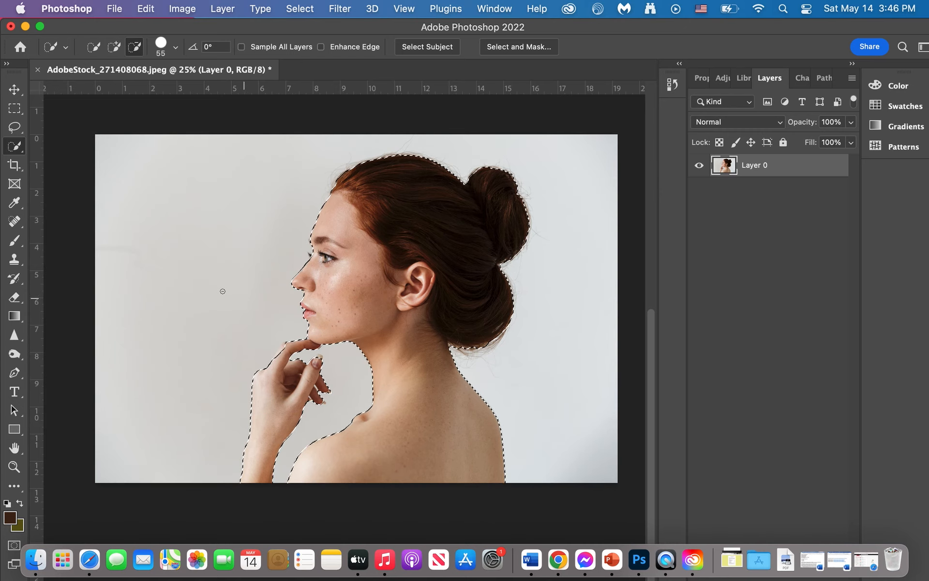
pyautogui.click(114, 46)
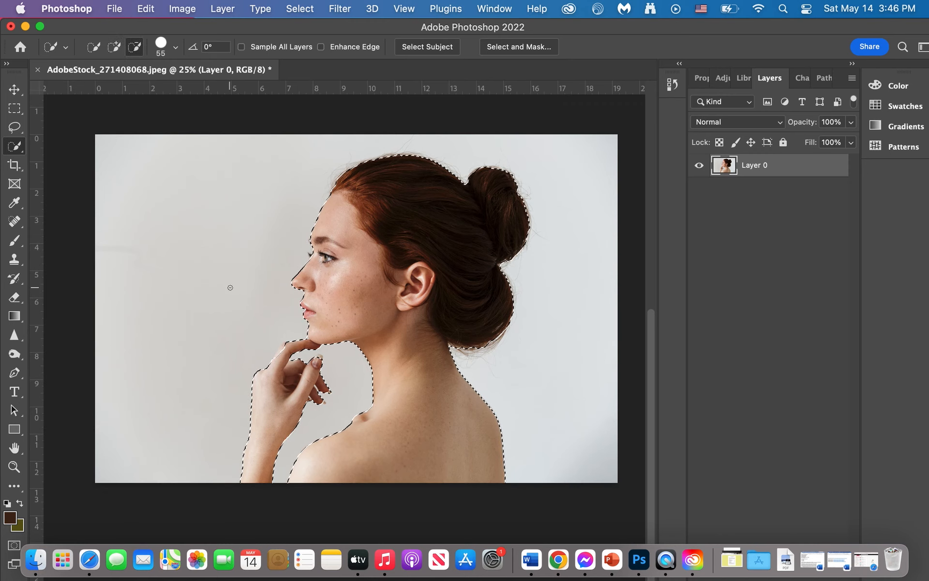
pyautogui.press('alt')
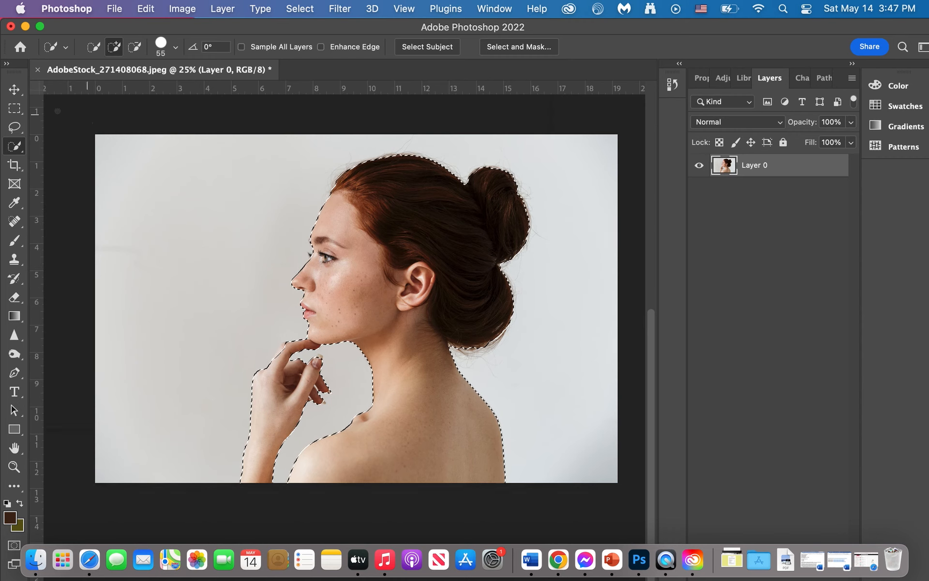
# Try moving the selected woman to the photo's left side, and undo both the move and the quick selection.
pyautogui.click(14, 90)
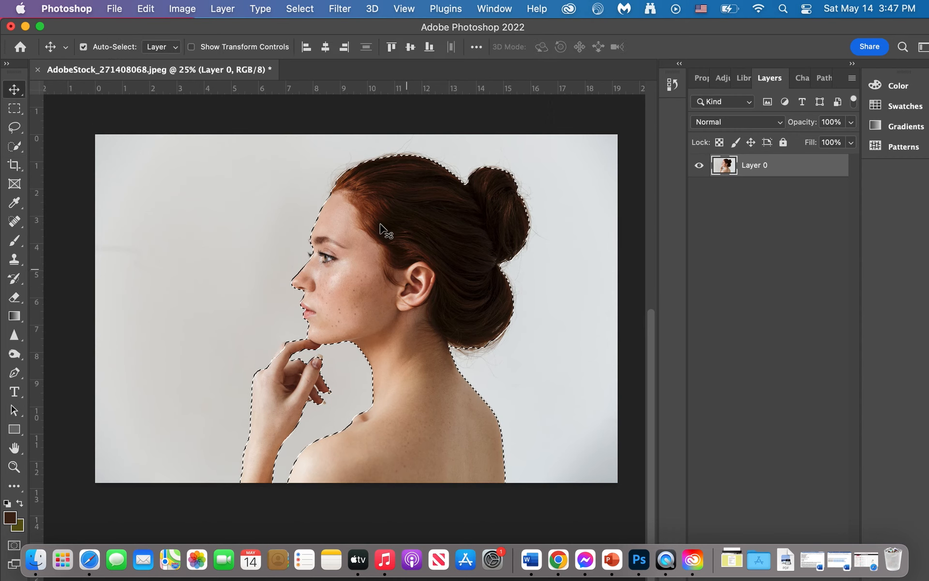
pyautogui.moveTo(379, 224); pyautogui.dragTo(221, 213)
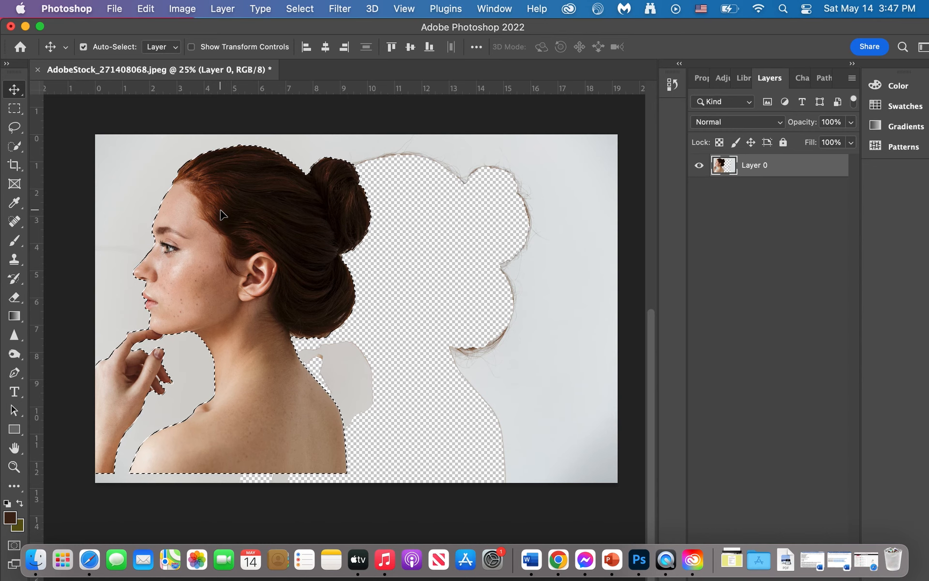
pyautogui.press('super+z')
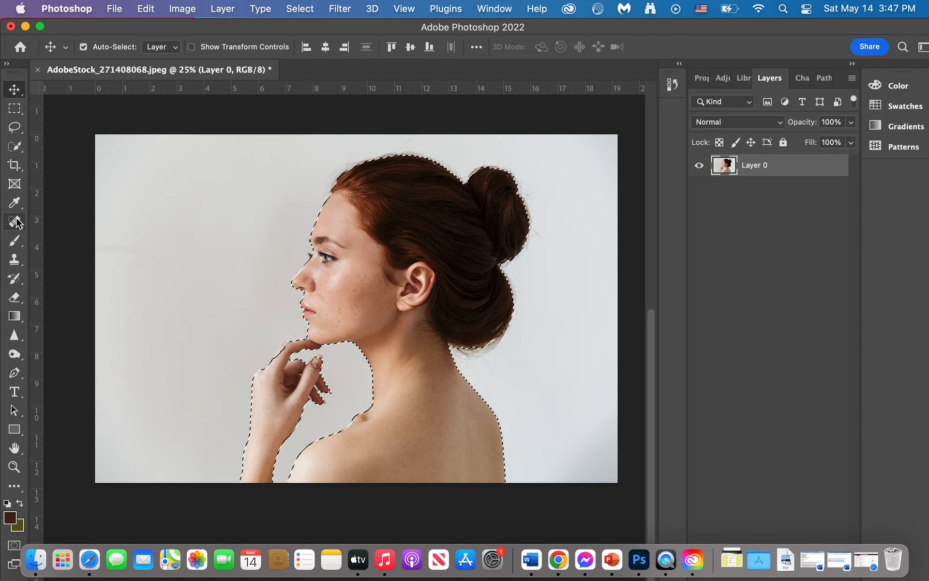
pyautogui.press('super+c')
pyautogui.press('super+z')
pyautogui.press('super+z')
pyautogui.press('super+z')
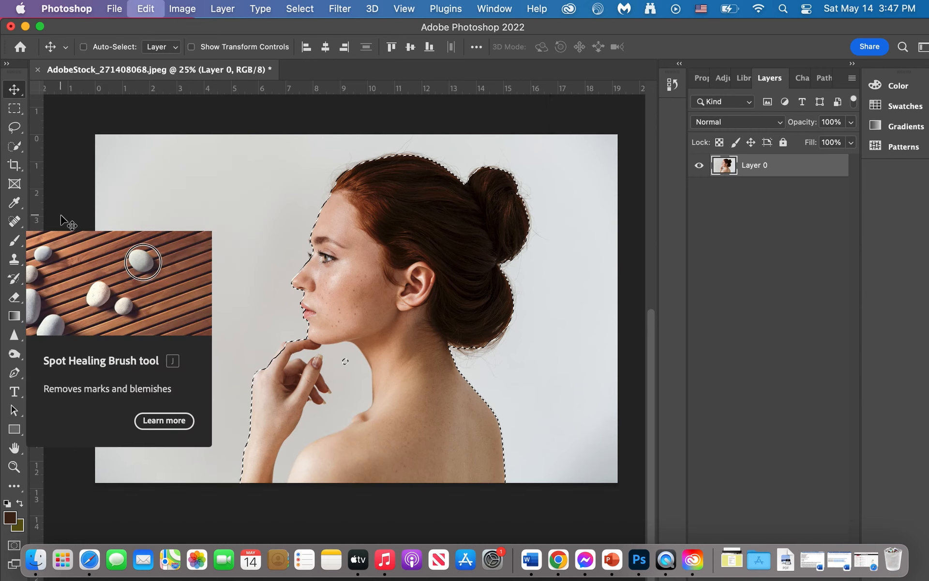
pyautogui.click(60, 167)
pyautogui.press('super+z')
pyautogui.press('super+z')
pyautogui.press('super+z')
pyautogui.press('super+z')
pyautogui.press('super+z')
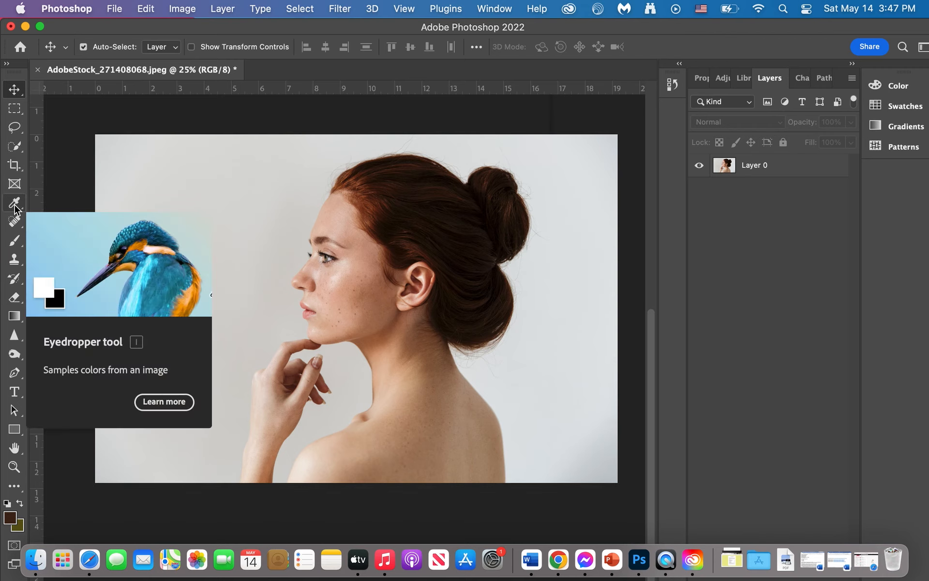
# Select Layer 0 and remove dark spots from the woman's cheek and jaw with the Spot Healing Brush.
pyautogui.click(15, 222)
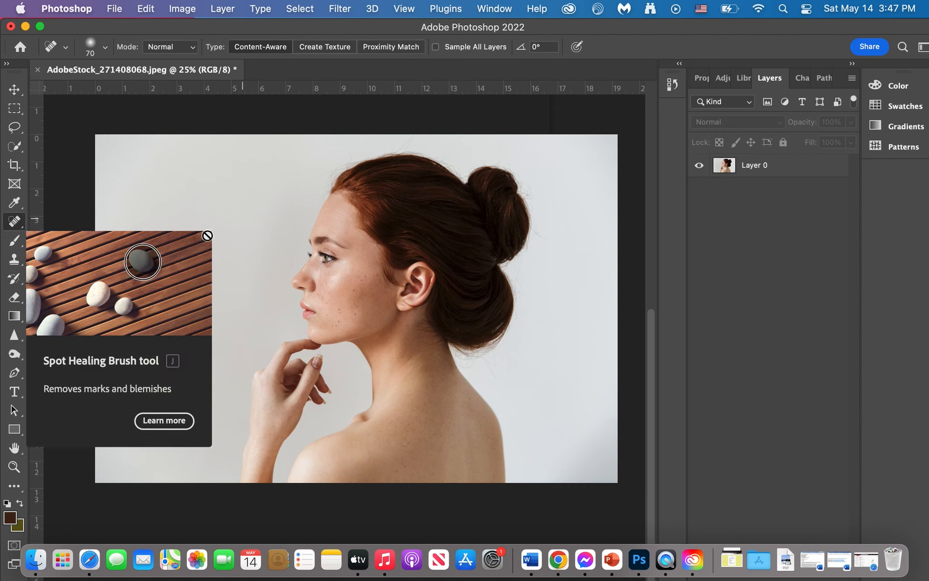
pyautogui.click(66, 146)
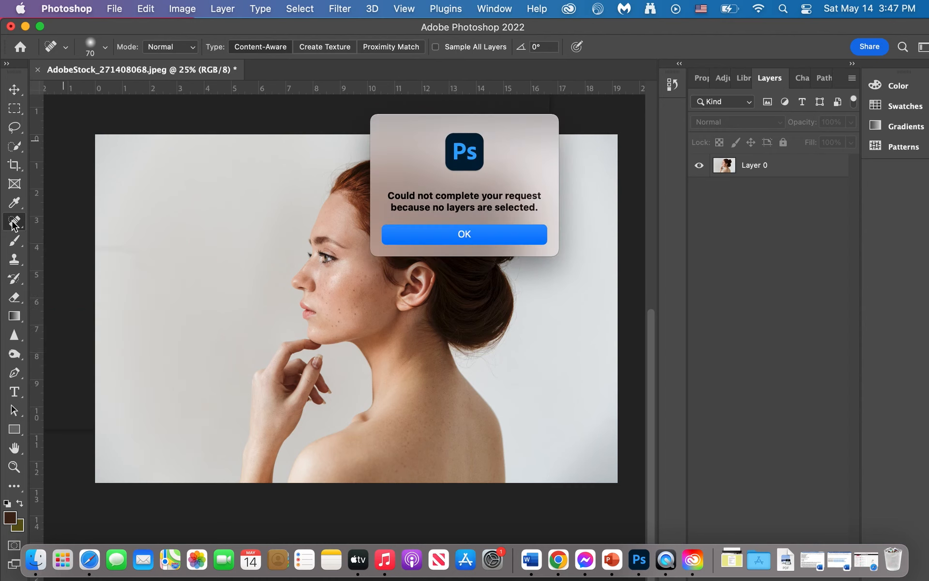
pyautogui.click(451, 236)
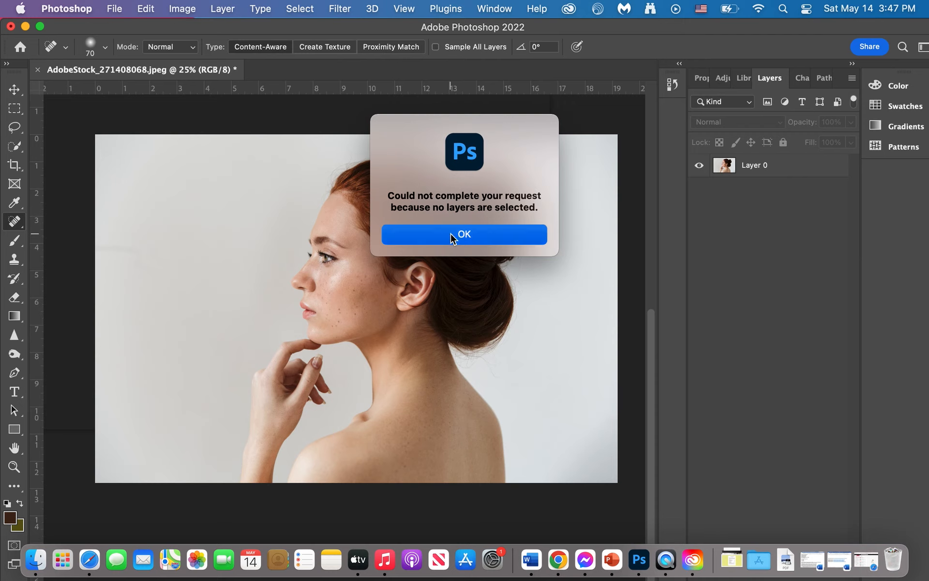
pyautogui.click(721, 173)
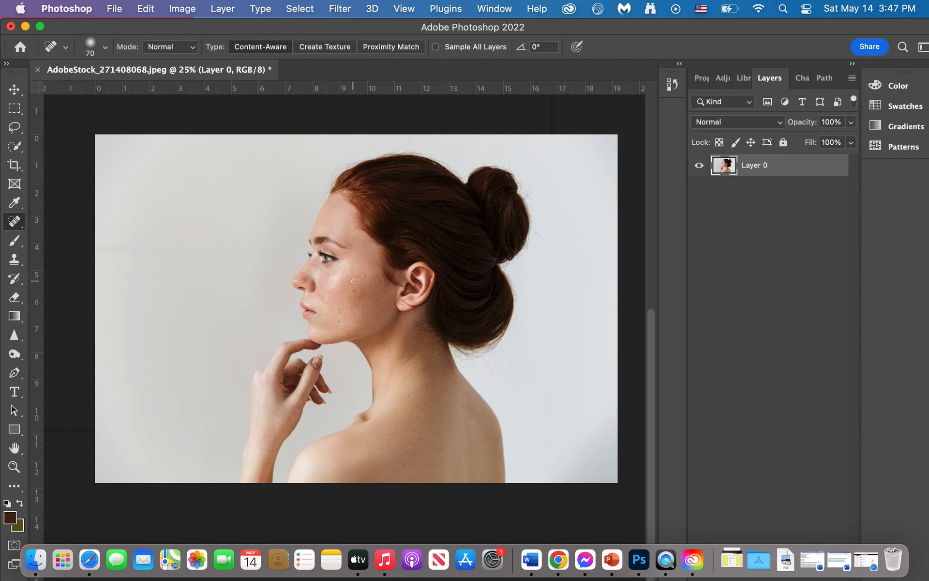
pyautogui.scroll(5, 354, 282)
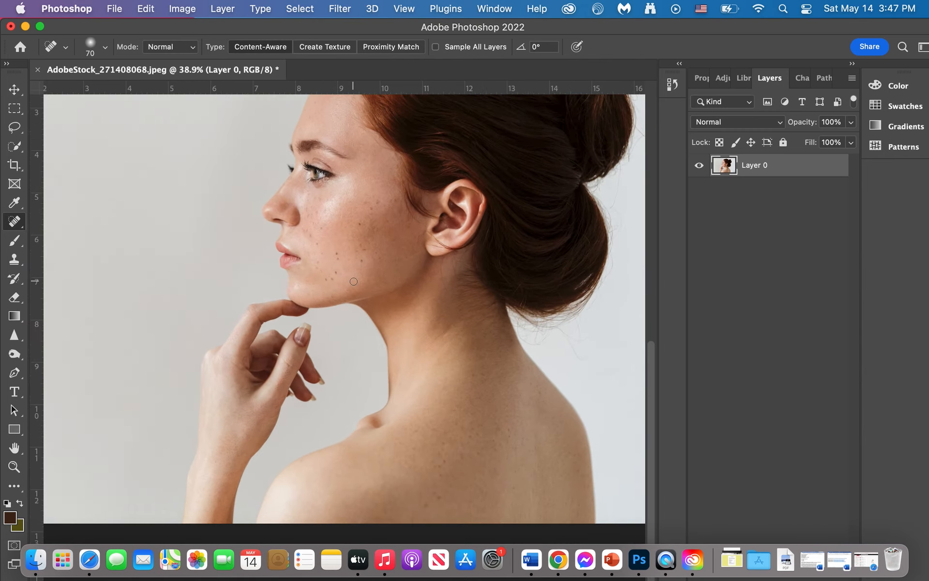
pyautogui.scroll(2, 354, 281)
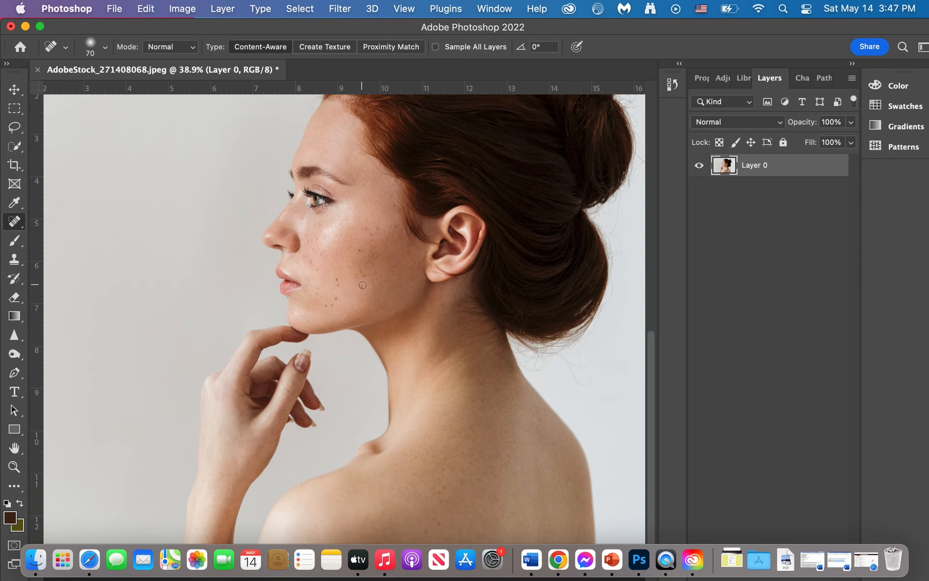
pyautogui.click(363, 287)
pyautogui.click(338, 279)
pyautogui.click(338, 283)
pyautogui.moveTo(364, 288)
pyautogui.mouseDown()
pyautogui.moveTo(323, 308)
pyautogui.moveTo(336, 299)
pyautogui.mouseUp()
pyautogui.scroll(-2, 491, 322)
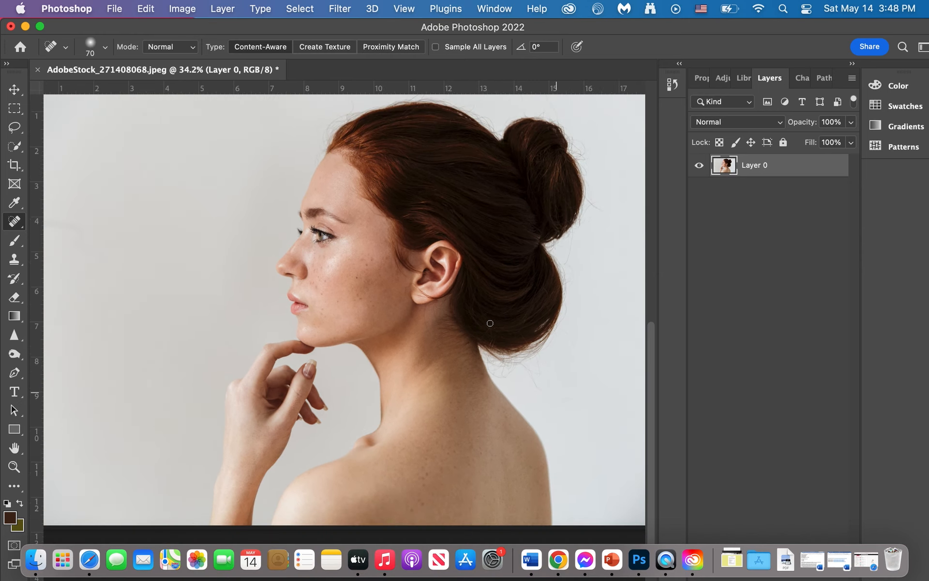
# Choose the Soft Round brush at 279 px and paint two dark brown strokes on the background in front of the face.
pyautogui.click(14, 245)
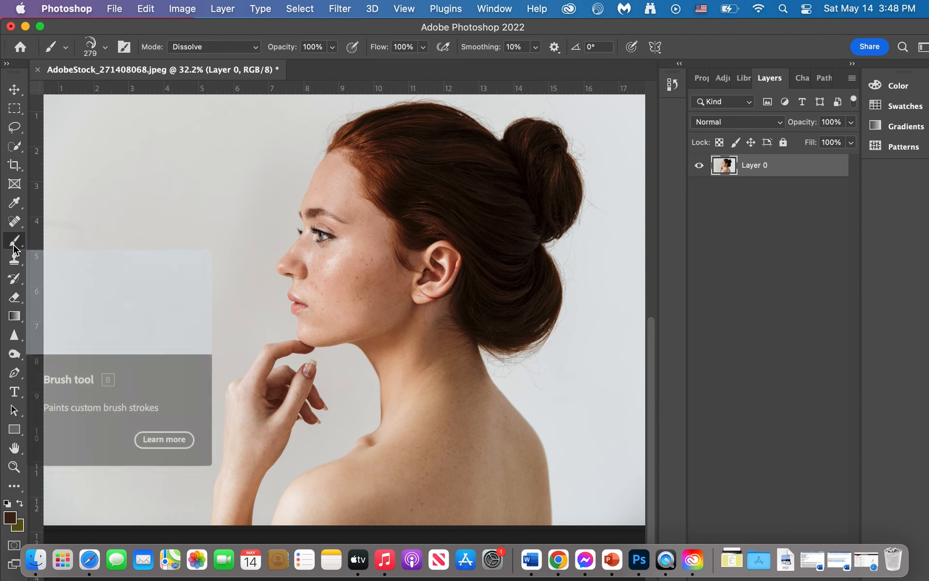
pyautogui.click(105, 47)
pyautogui.scroll(10, 88, 252)
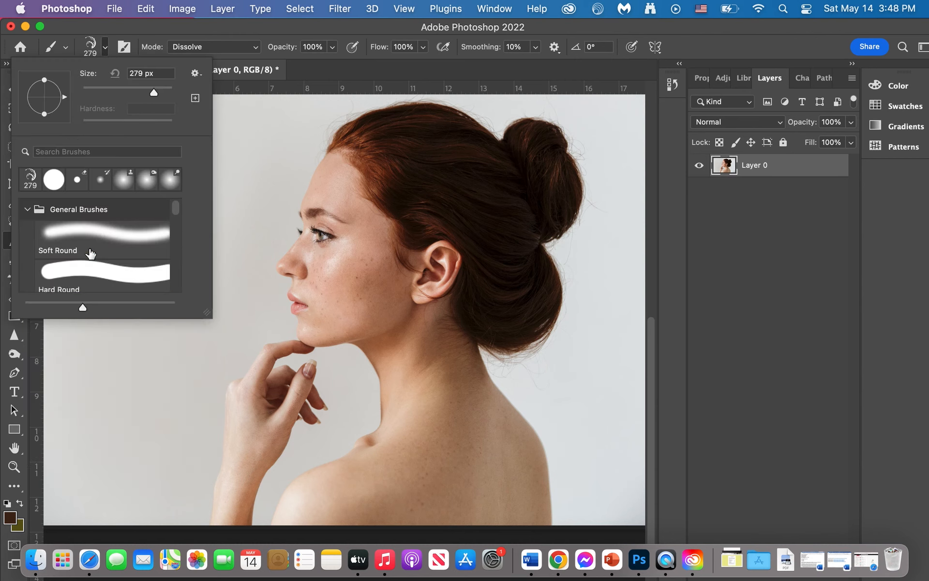
pyautogui.click(79, 232)
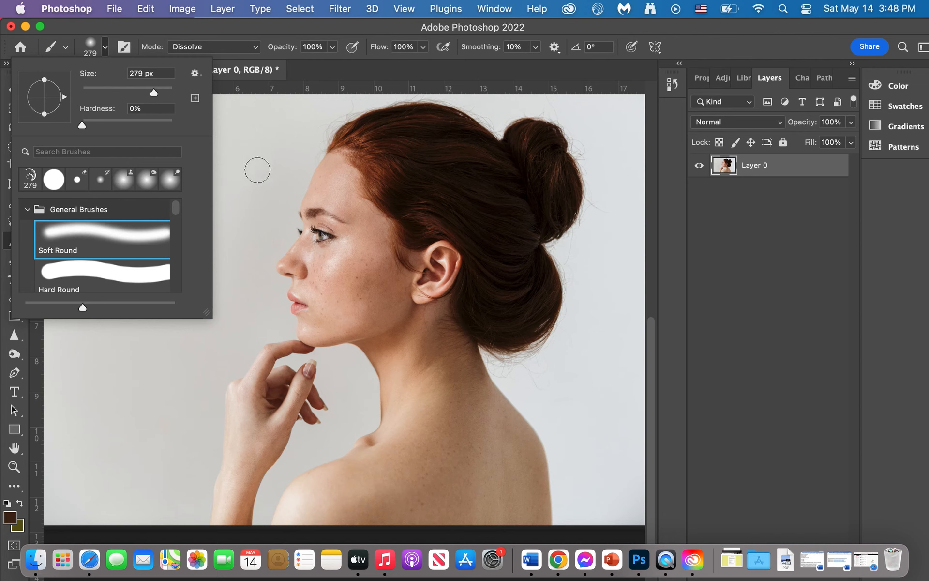
pyautogui.moveTo(258, 170); pyautogui.dragTo(203, 248)
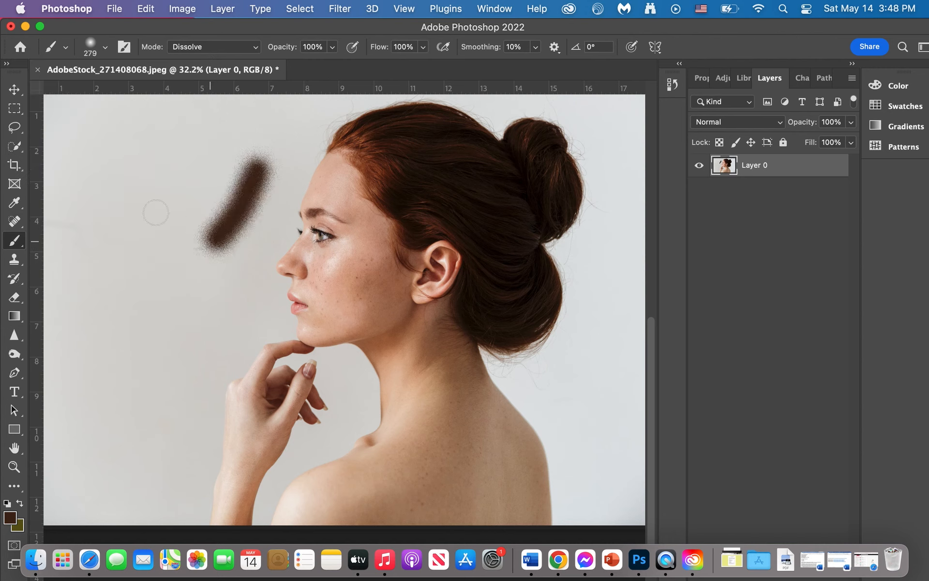
pyautogui.moveTo(144, 203); pyautogui.dragTo(139, 295)
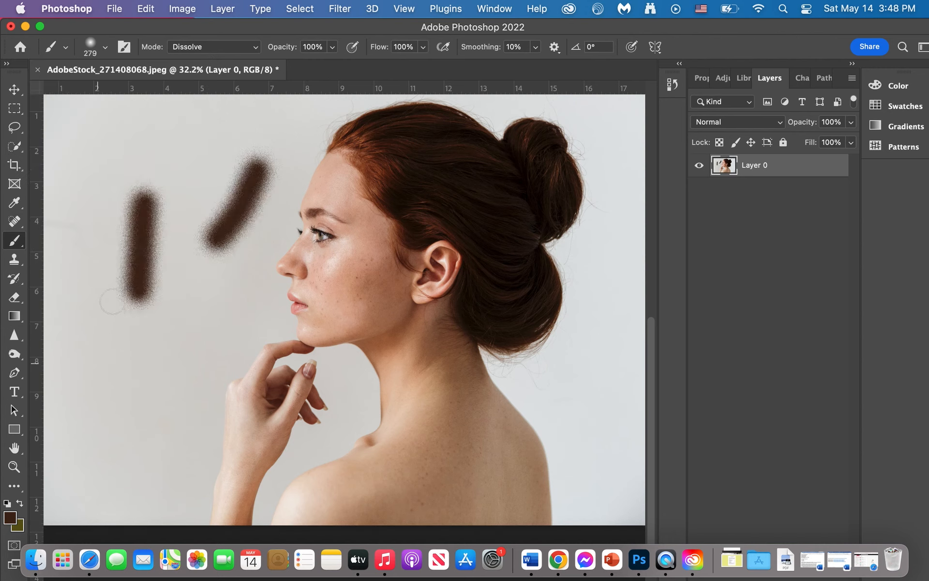
# Change the foreground color from the same hue to a bright, saturated orange.
pyautogui.click(11, 518)
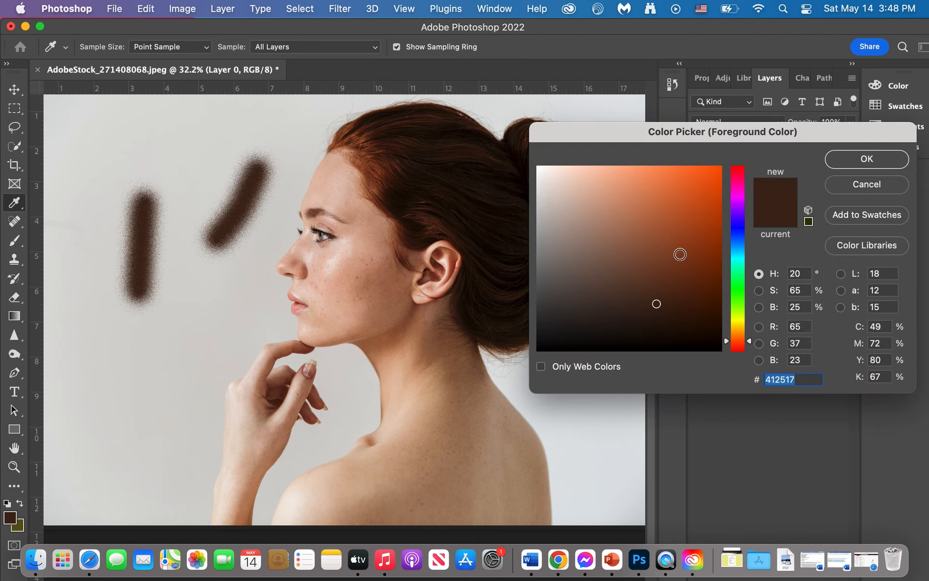
pyautogui.click(701, 198)
pyautogui.click(867, 159)
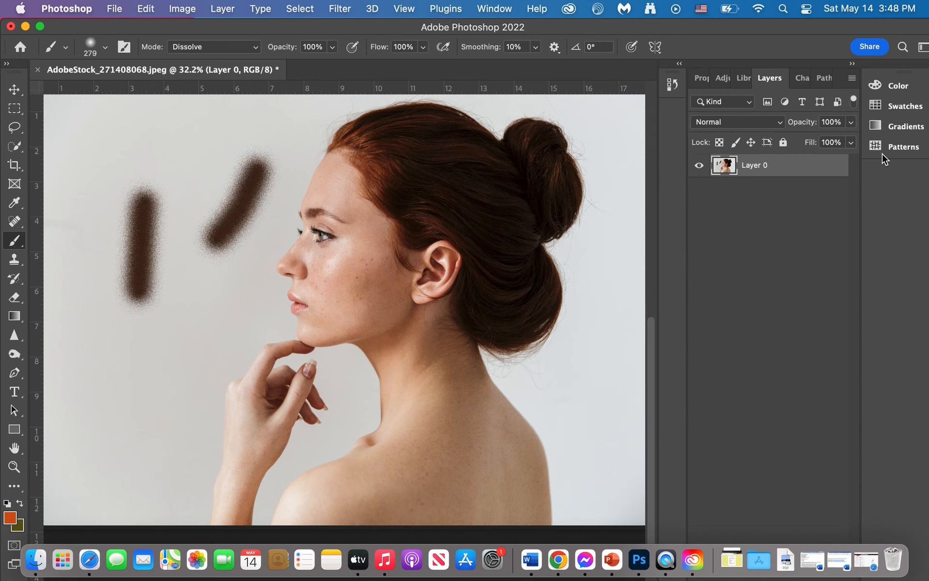
# Paint two orange strokes on the background in front of the woman, and undo all the orange and brown strokes.
pyautogui.click(179, 340)
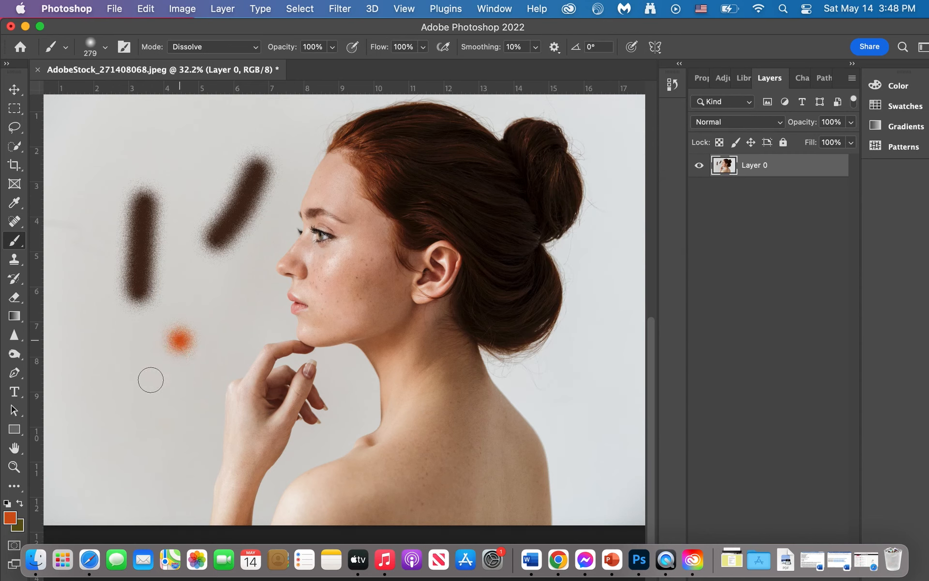
pyautogui.moveTo(151, 380); pyautogui.dragTo(100, 483)
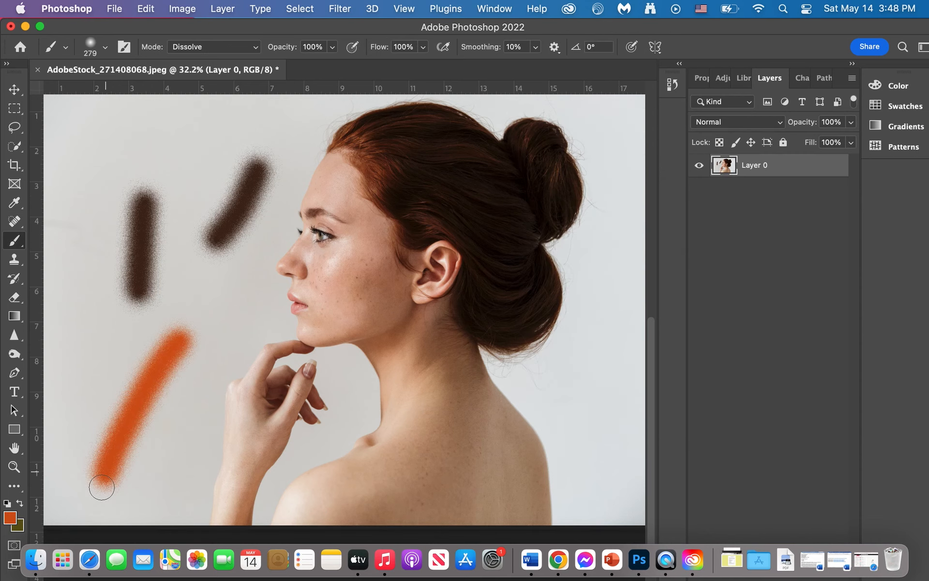
pyautogui.moveTo(93, 220); pyautogui.dragTo(99, 335)
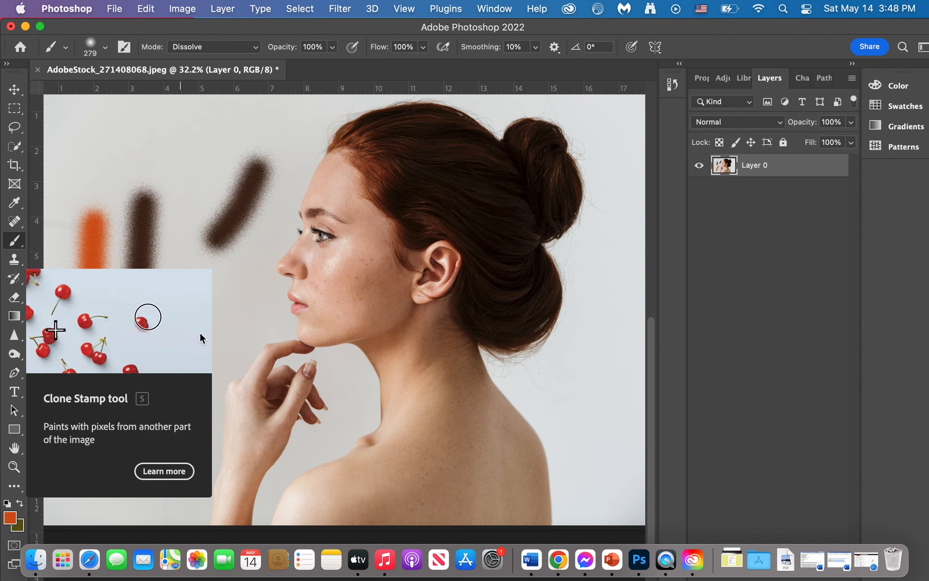
pyautogui.press('super+z')
pyautogui.press('super+z')
pyautogui.press('super+z')
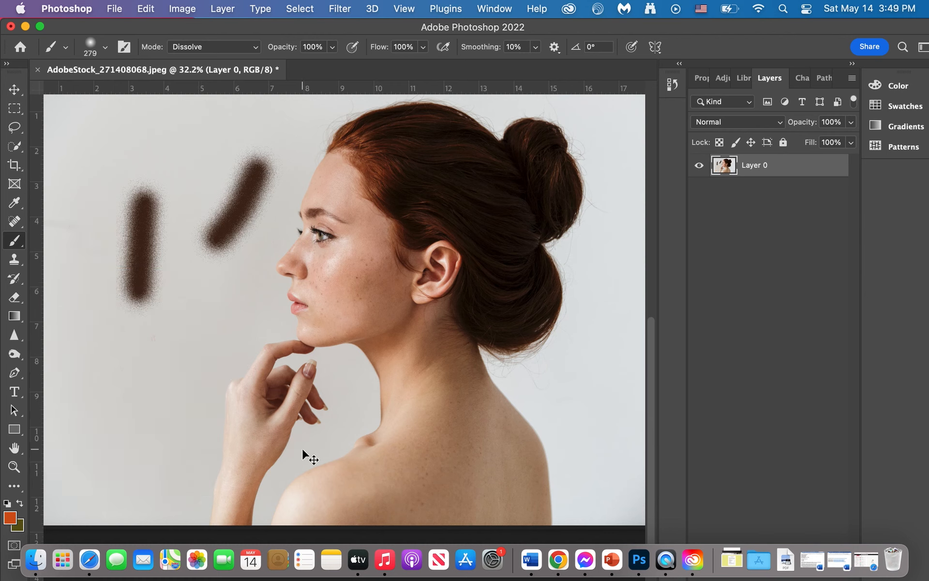
pyautogui.press('super+z')
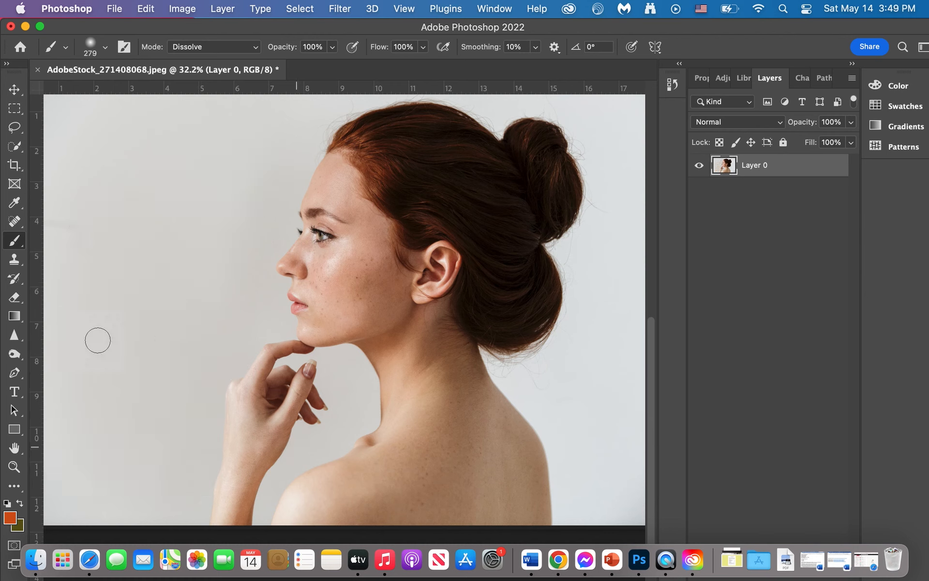
# With the Clone Stamp, test facial skin on the hair and clone the woman's head, neck and hand onto the background in front of her.
pyautogui.click(15, 261)
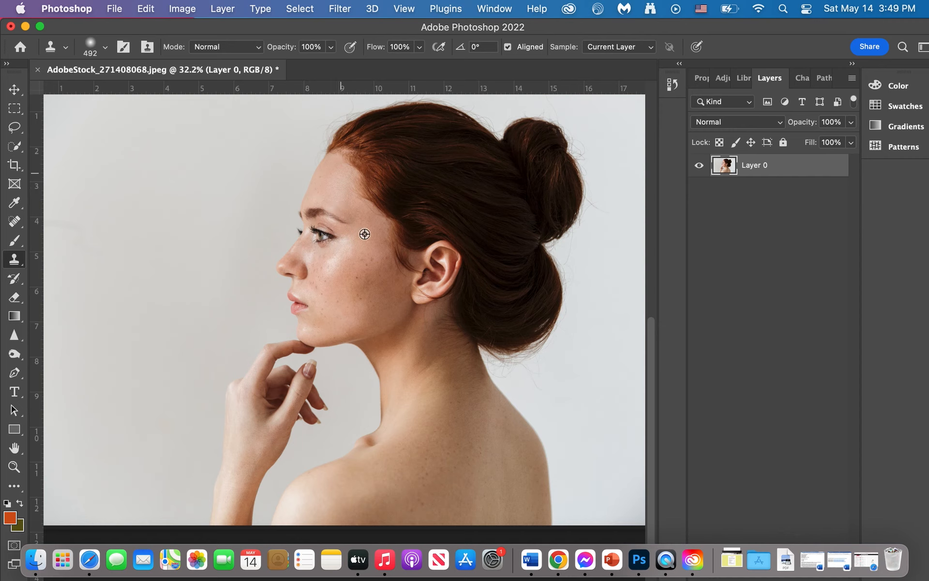
pyautogui.click(477, 214)
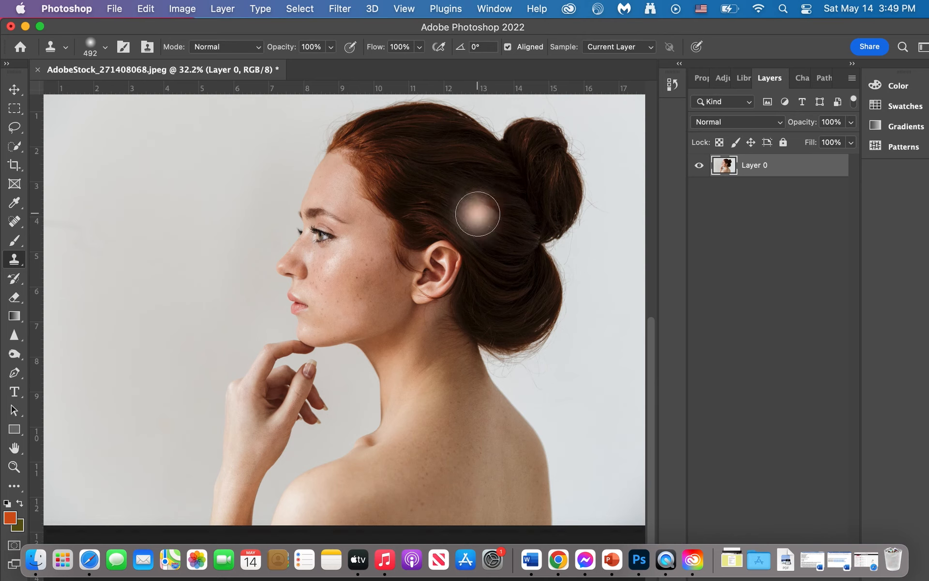
pyautogui.moveTo(122, 189)
pyautogui.mouseDown()
pyautogui.moveTo(97, 257)
pyautogui.moveTo(108, 301)
pyautogui.moveTo(125, 227)
pyautogui.moveTo(152, 201)
pyautogui.moveTo(145, 281)
pyautogui.moveTo(165, 323)
pyautogui.moveTo(182, 245)
pyautogui.moveTo(210, 207)
pyautogui.moveTo(180, 337)
pyautogui.moveTo(112, 338)
pyautogui.moveTo(85, 293)
pyautogui.moveTo(93, 221)
pyautogui.moveTo(114, 186)
pyautogui.moveTo(166, 178)
pyautogui.moveTo(233, 204)
pyautogui.moveTo(241, 277)
pyautogui.moveTo(204, 365)
pyautogui.moveTo(113, 379)
pyautogui.moveTo(80, 350)
pyautogui.moveTo(67, 305)
pyautogui.moveTo(68, 259)
pyautogui.moveTo(133, 157)
pyautogui.moveTo(184, 140)
pyautogui.moveTo(250, 166)
pyautogui.moveTo(270, 192)
pyautogui.moveTo(264, 363)
pyautogui.moveTo(191, 406)
pyautogui.moveTo(82, 399)
pyautogui.moveTo(74, 381)
pyautogui.moveTo(62, 388)
pyautogui.moveTo(128, 439)
pyautogui.moveTo(224, 417)
pyautogui.moveTo(242, 432)
pyautogui.moveTo(188, 452)
pyautogui.moveTo(142, 486)
pyautogui.mouseUp()
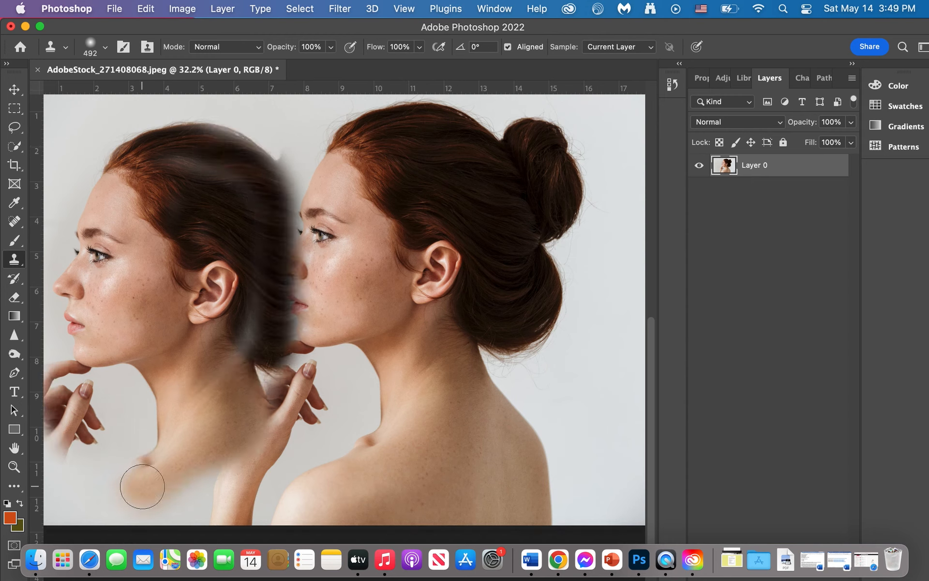
pyautogui.click(309, 195)
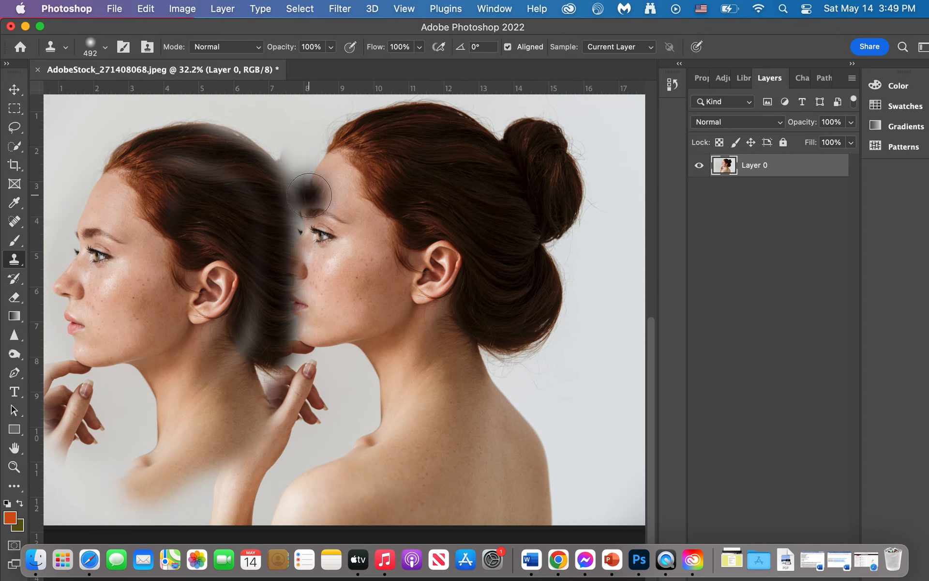
pyautogui.press('super+z')
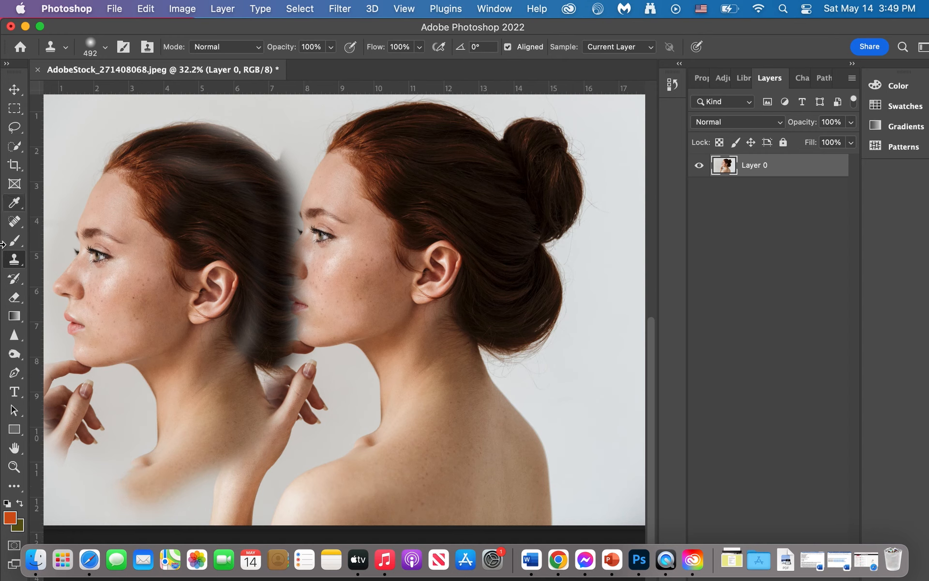
# Paint away the cloned woman with the History Brush, raising its size to 380 px, to restore the original background.
pyautogui.click(12, 283)
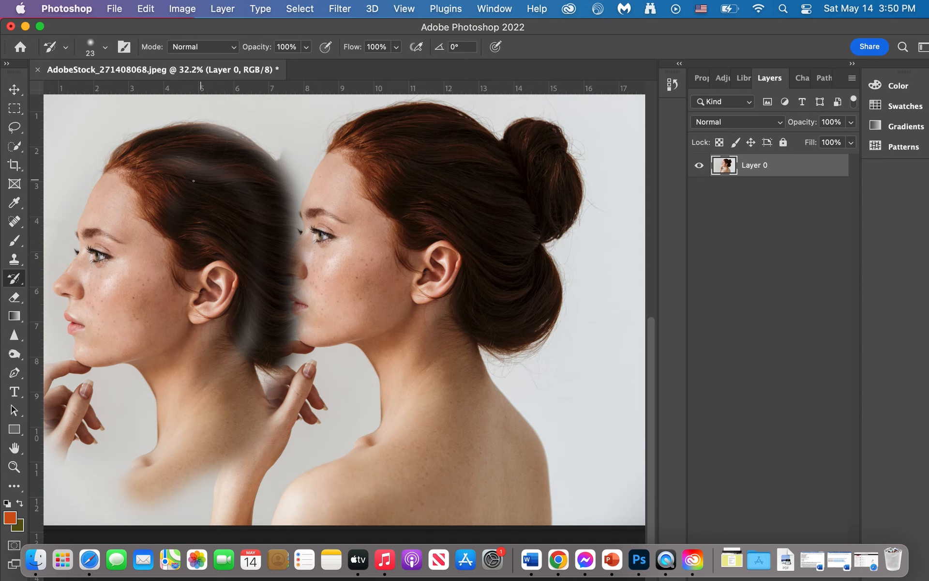
pyautogui.moveTo(186, 208)
pyautogui.mouseDown()
pyautogui.moveTo(225, 151)
pyautogui.moveTo(214, 208)
pyautogui.moveTo(235, 164)
pyautogui.moveTo(234, 196)
pyautogui.mouseUp()
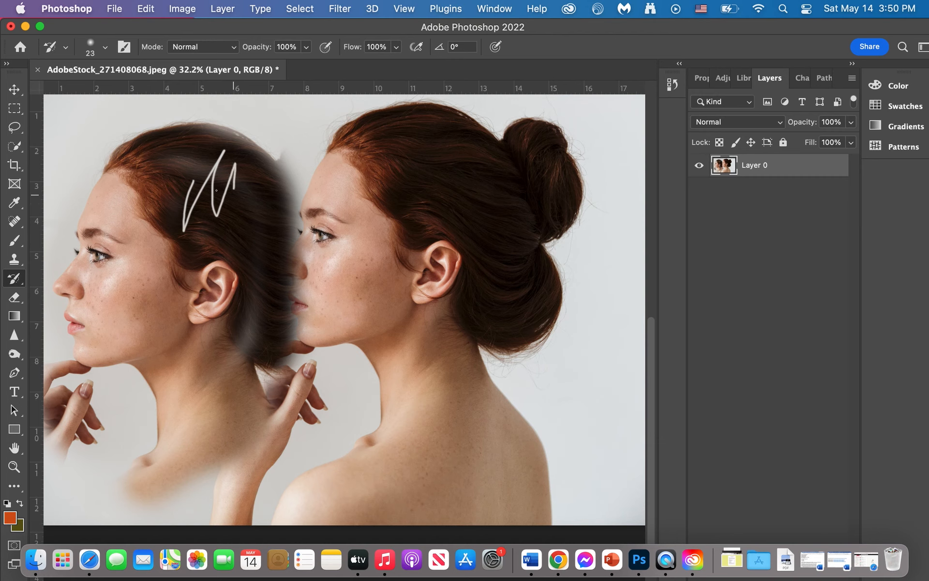
pyautogui.click(105, 47)
pyautogui.moveTo(92, 92); pyautogui.dragTo(116, 93)
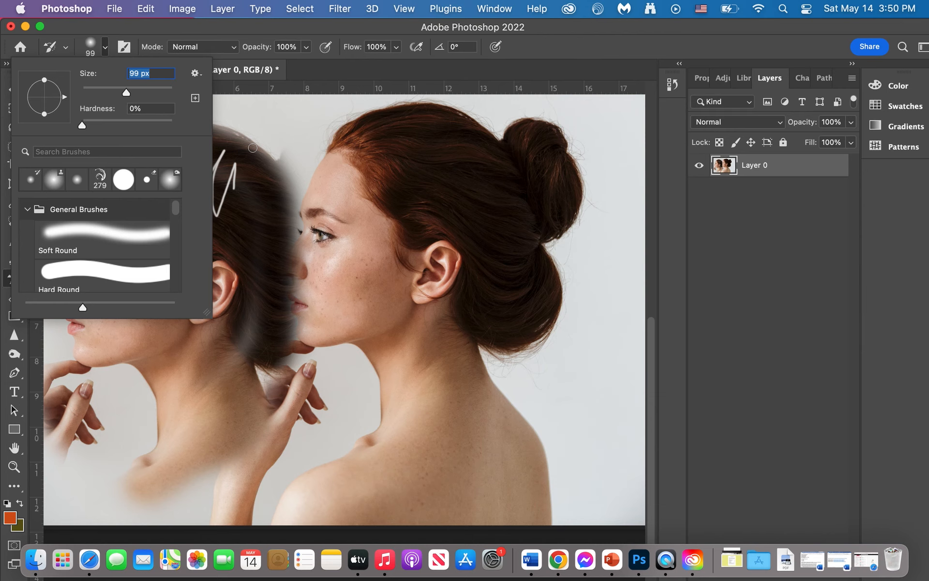
pyautogui.moveTo(139, 96); pyautogui.dragTo(158, 94)
pyautogui.click(261, 146)
pyautogui.moveTo(304, 230)
pyautogui.mouseDown()
pyautogui.moveTo(285, 218)
pyautogui.moveTo(302, 324)
pyautogui.moveTo(245, 142)
pyautogui.moveTo(164, 144)
pyautogui.moveTo(216, 129)
pyautogui.moveTo(75, 245)
pyautogui.moveTo(106, 208)
pyautogui.moveTo(65, 287)
pyautogui.moveTo(85, 306)
pyautogui.moveTo(128, 216)
pyautogui.moveTo(115, 294)
pyautogui.moveTo(169, 200)
pyautogui.moveTo(133, 349)
pyautogui.moveTo(222, 280)
pyautogui.mouseUp()
pyautogui.moveTo(235, 327)
pyautogui.mouseDown()
pyautogui.moveTo(218, 300)
pyautogui.moveTo(234, 162)
pyautogui.mouseUp()
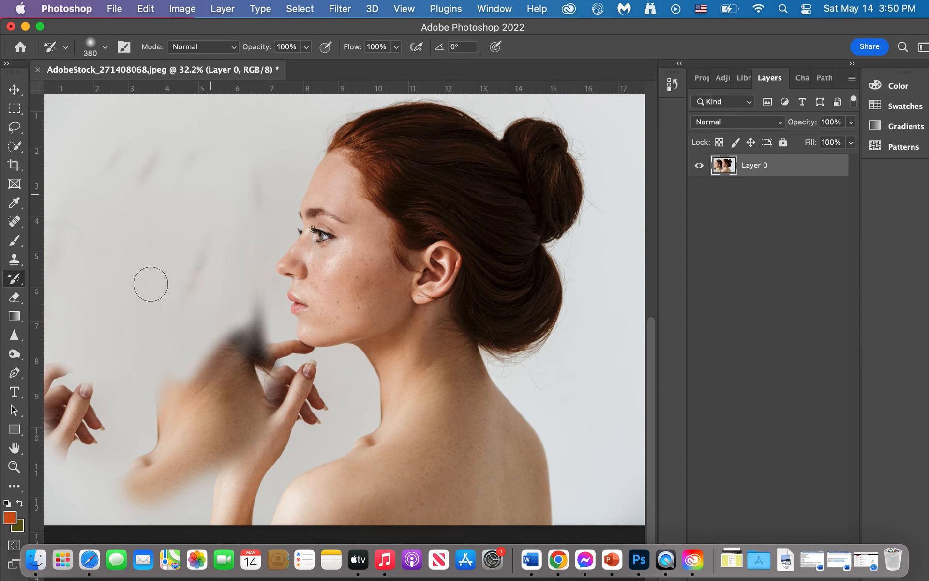
pyautogui.moveTo(87, 443)
pyautogui.mouseDown()
pyautogui.moveTo(71, 334)
pyautogui.moveTo(52, 472)
pyautogui.moveTo(55, 340)
pyautogui.moveTo(60, 445)
pyautogui.mouseUp()
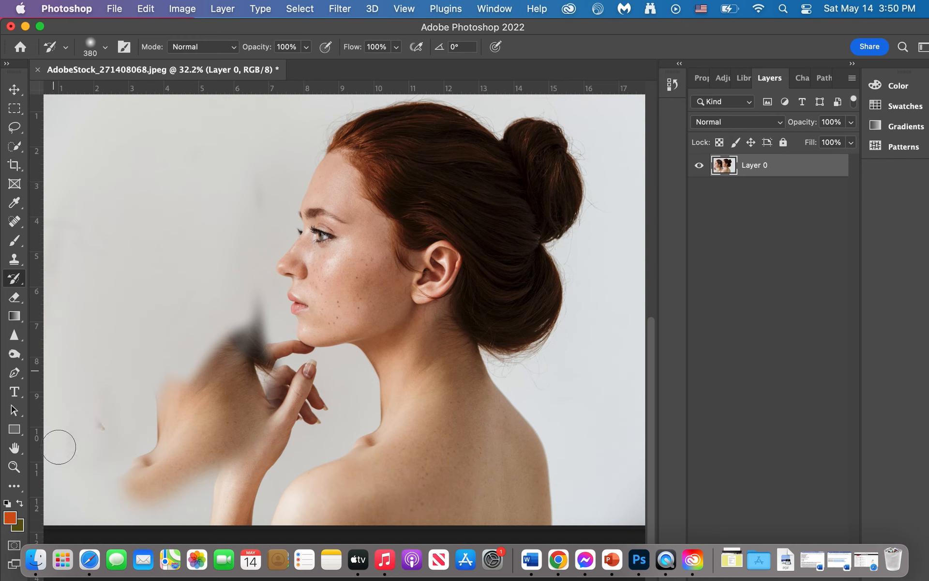
pyautogui.moveTo(144, 463)
pyautogui.mouseDown()
pyautogui.moveTo(133, 443)
pyautogui.moveTo(193, 446)
pyautogui.moveTo(319, 367)
pyautogui.moveTo(258, 440)
pyautogui.moveTo(129, 498)
pyautogui.moveTo(109, 473)
pyautogui.mouseUp()
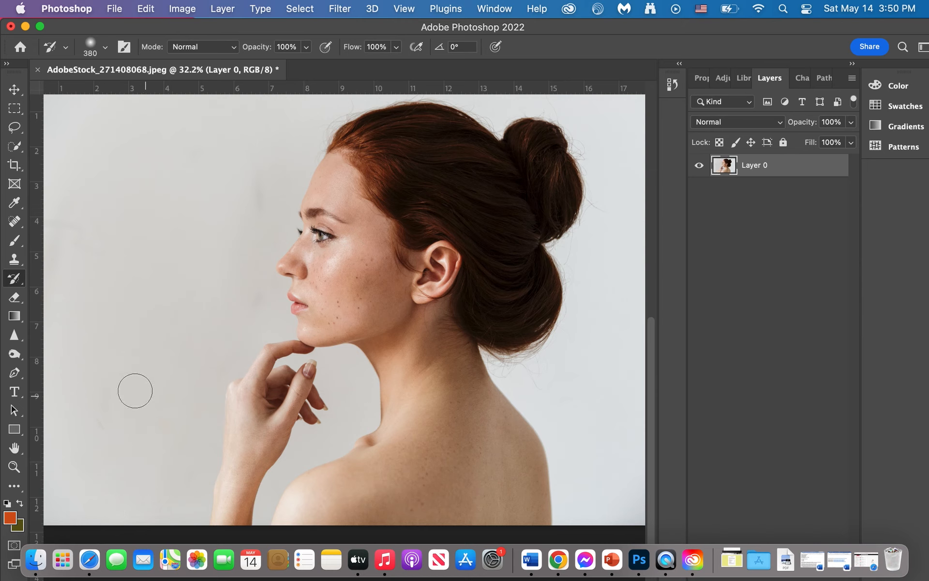
# Set the Eraser size to 87 px, erase a short strip on the woman's cheek, and undo it.
pyautogui.click(10, 298)
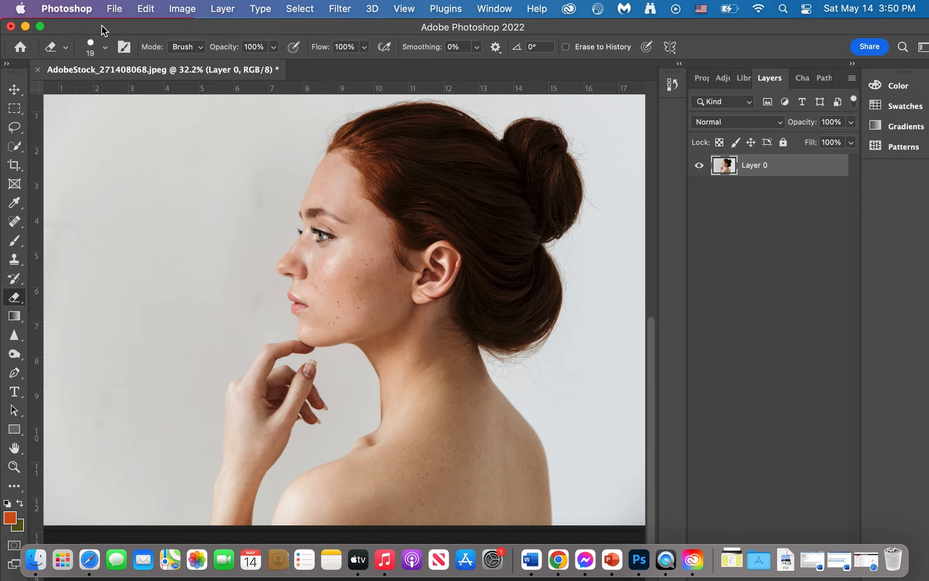
pyautogui.click(105, 48)
pyautogui.moveTo(91, 92); pyautogui.dragTo(121, 93)
pyautogui.moveTo(343, 259); pyautogui.dragTo(329, 301)
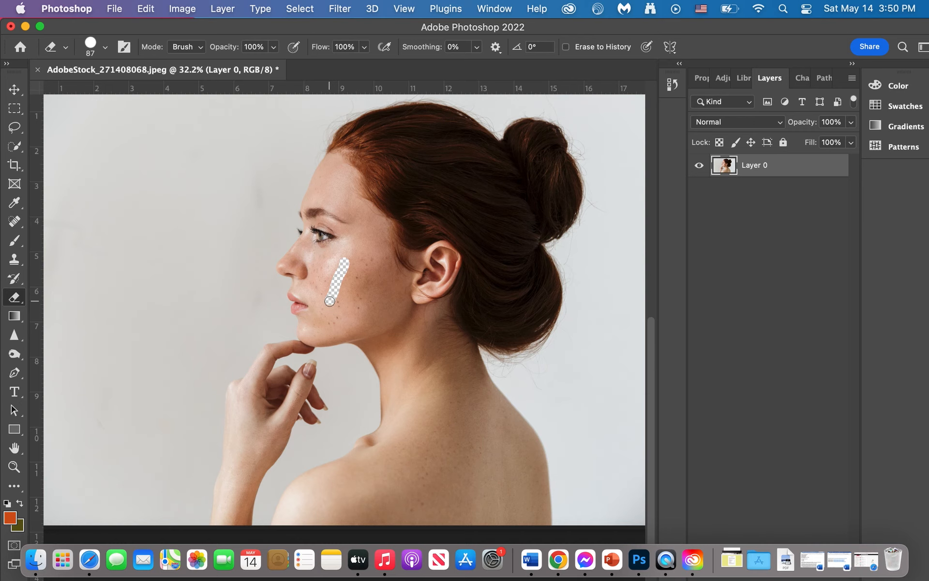
pyautogui.press('super+z')
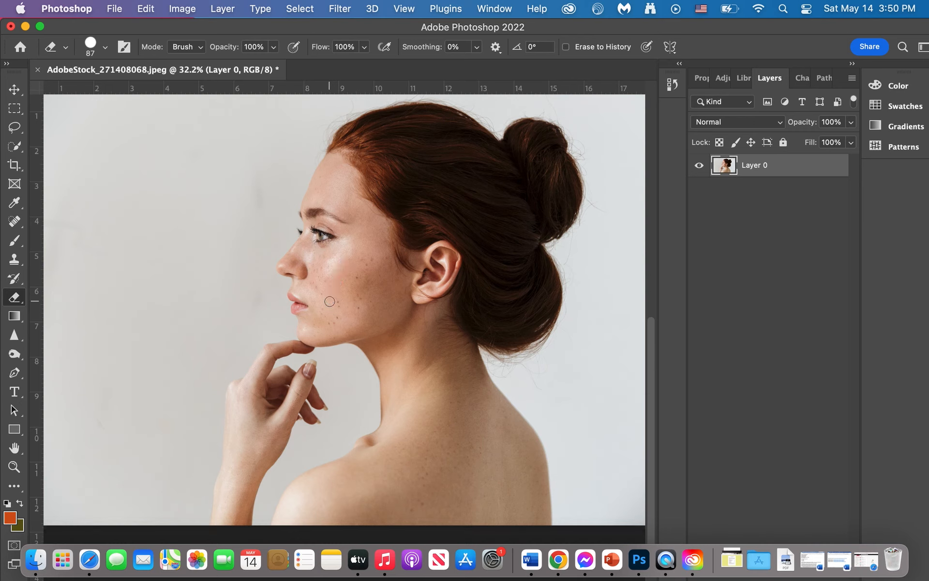
# Apply an orange-to-olive diamond gradient across Layer 0, centered on the background in front of the face, and undo it.
pyautogui.click(14, 317)
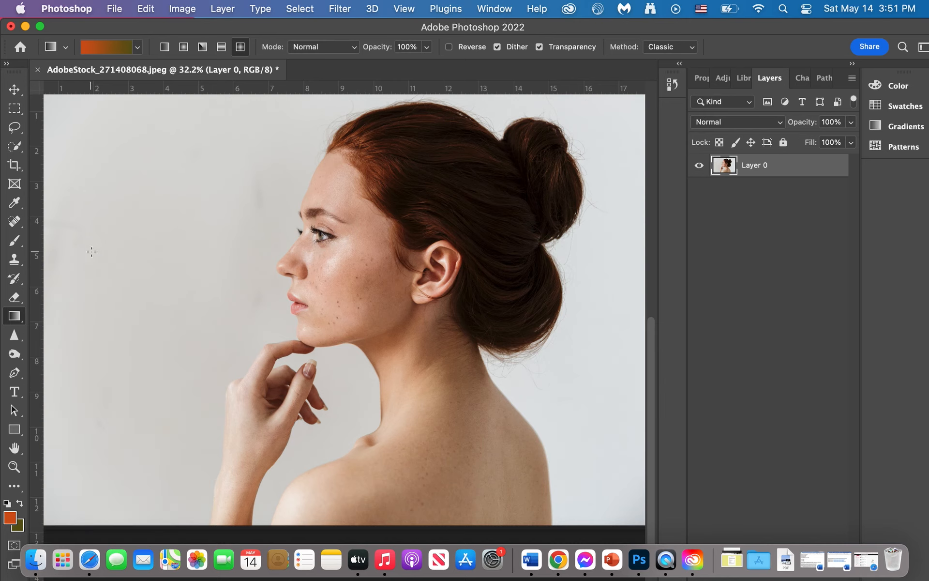
pyautogui.moveTo(164, 269); pyautogui.dragTo(165, 269)
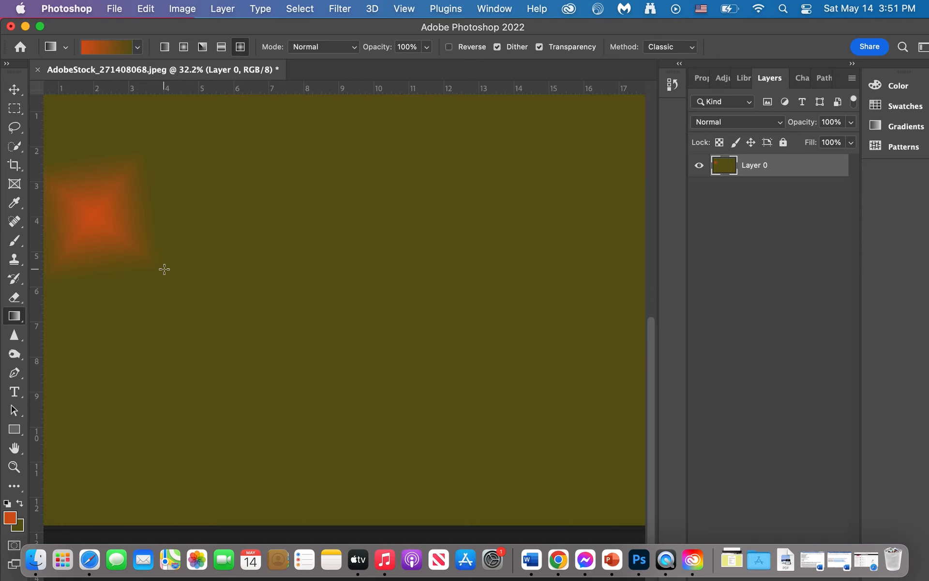
pyautogui.press('super+z')
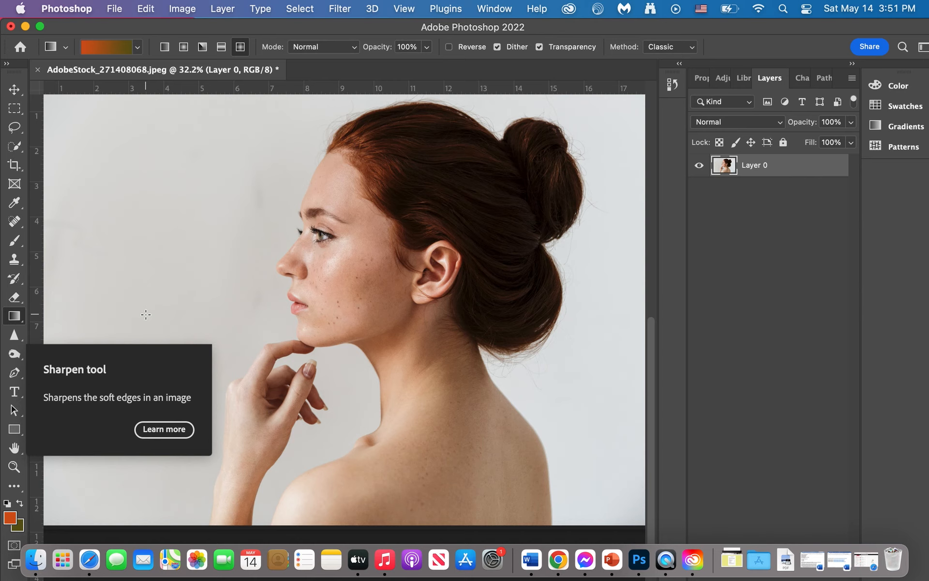
# Set the Sharpen tool's size to 81 px and sharpen the woman's eye and eyelashes.
pyautogui.click(14, 336)
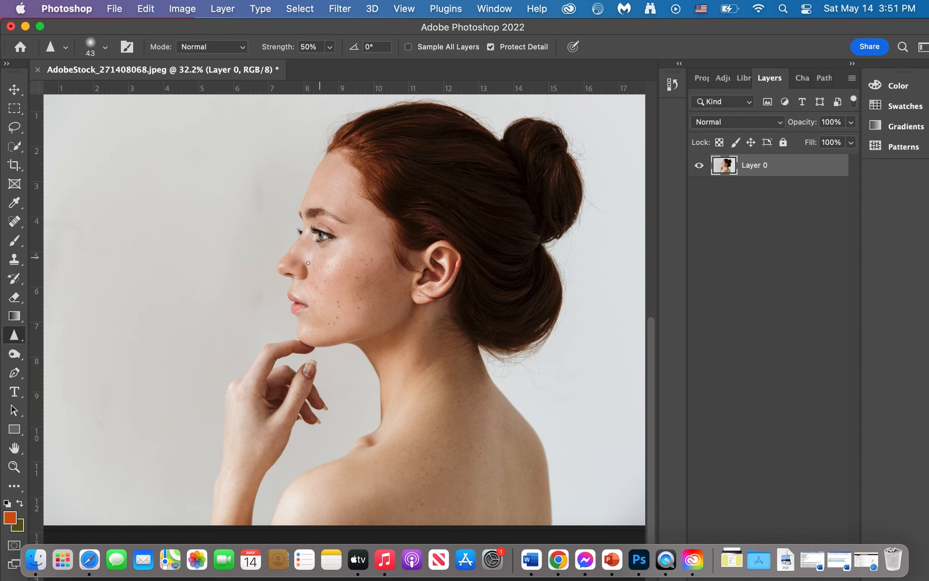
pyautogui.scroll(4, 298, 271)
pyautogui.scroll(5, 298, 271)
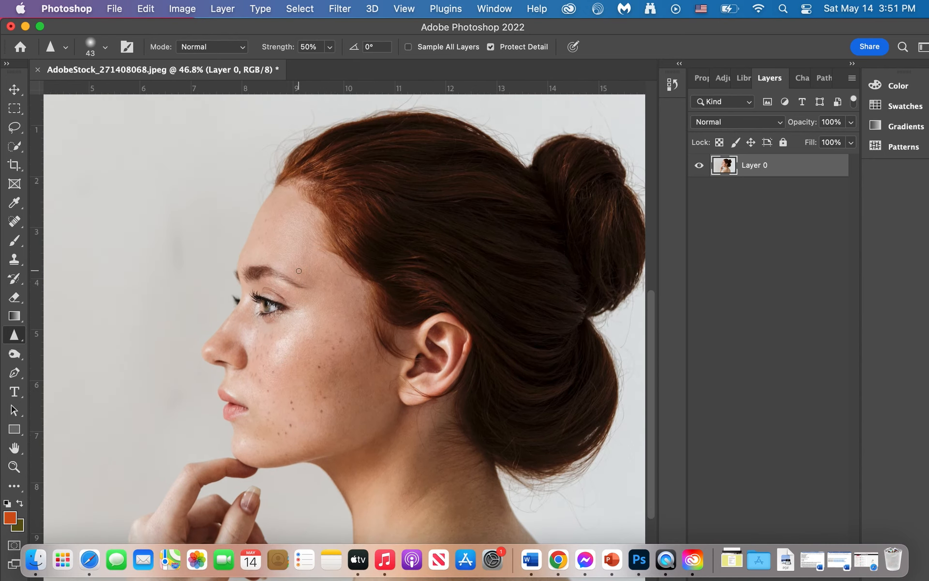
pyautogui.moveTo(100, 92); pyautogui.dragTo(118, 93)
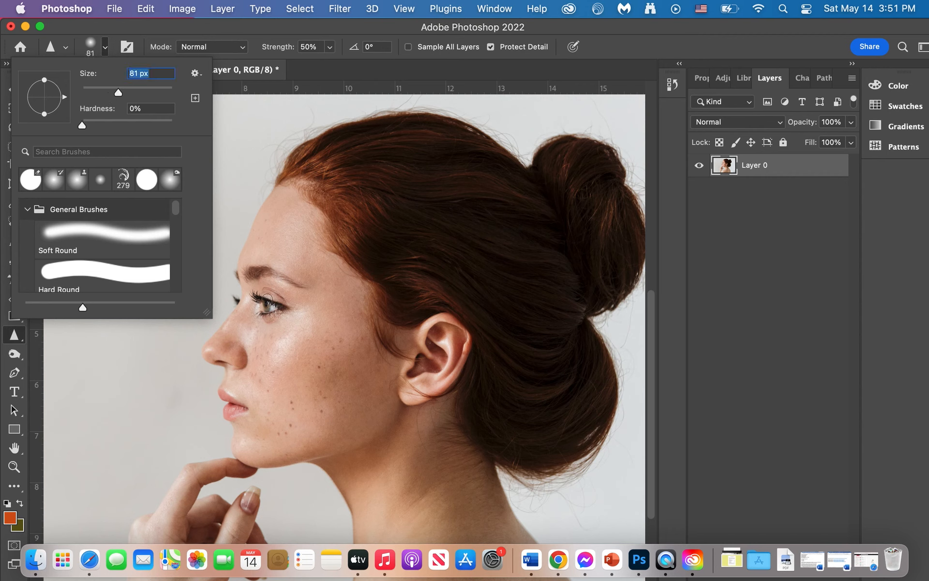
pyautogui.click(266, 297)
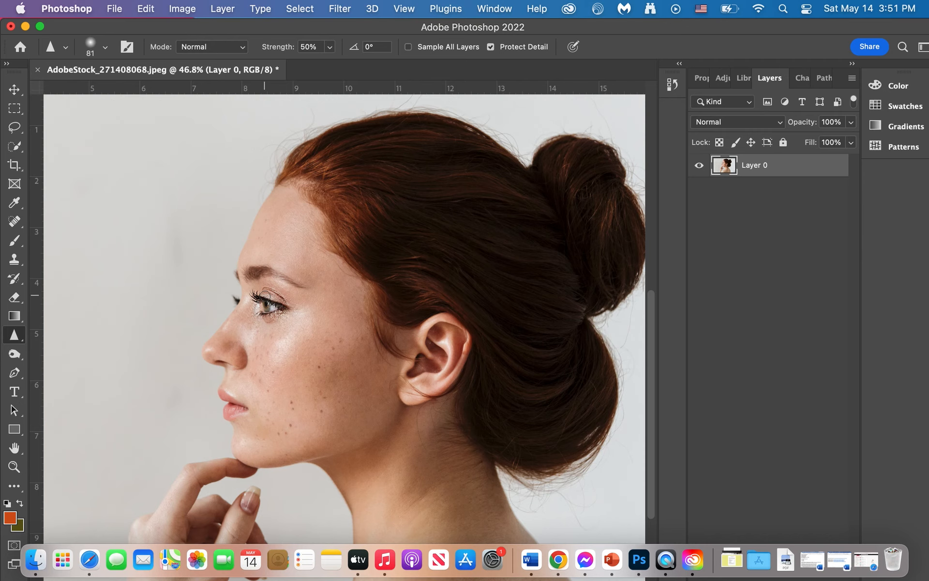
# Switch to the Blur tool and undo the recent edits back to the cloned head in front of the woman.
pyautogui.click(17, 342)
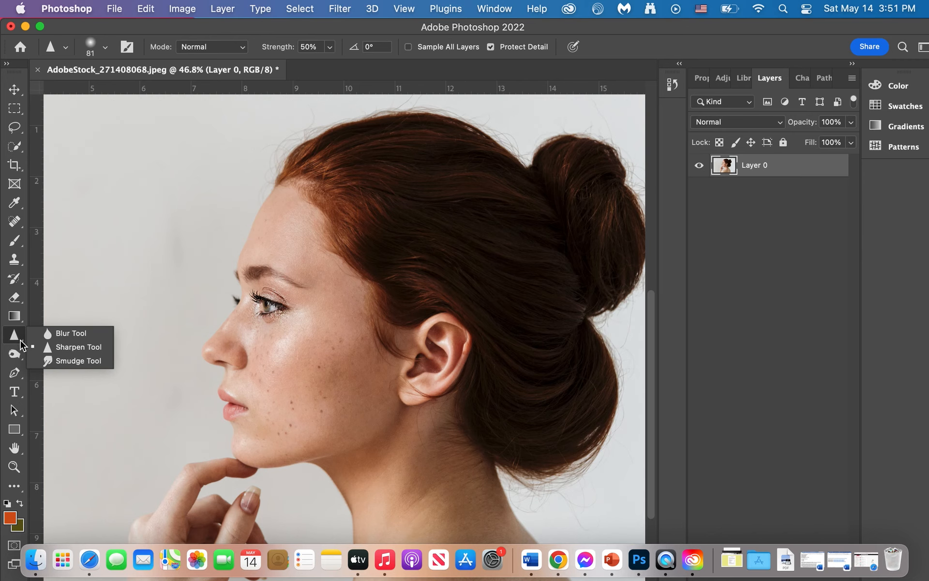
pyautogui.click(59, 333)
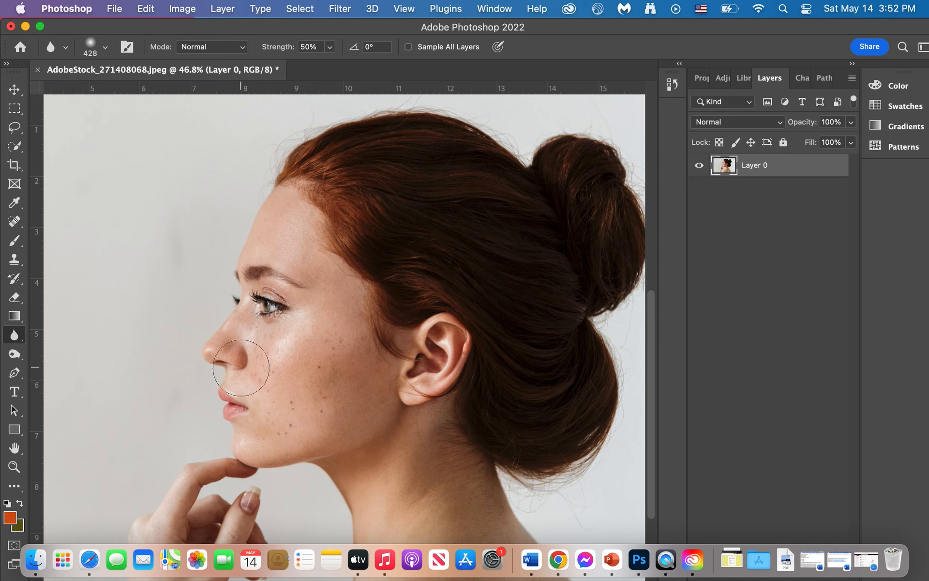
pyautogui.press('super+z')
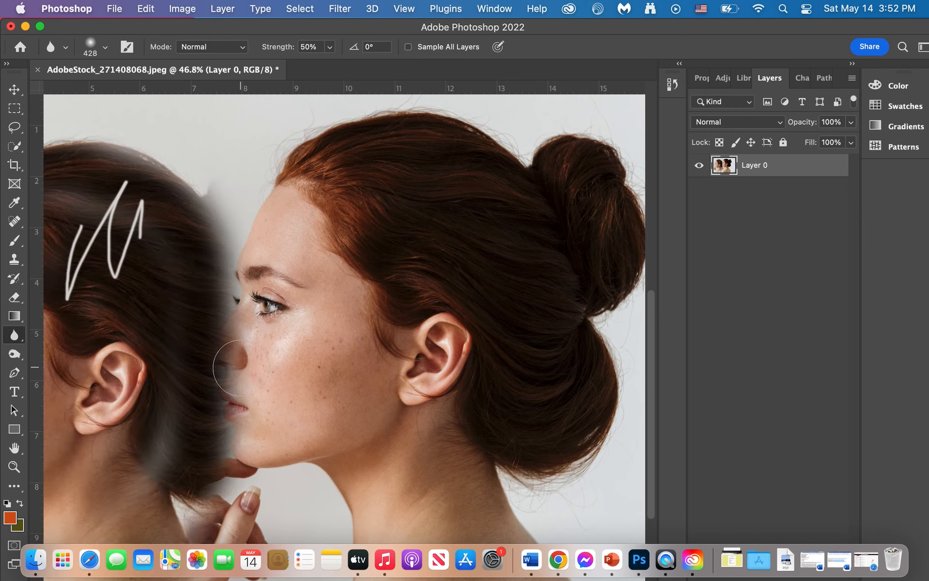
# Erase a zigzag patch from the cloned head's hair with the 87 px Eraser and undo it.
pyautogui.click(14, 282)
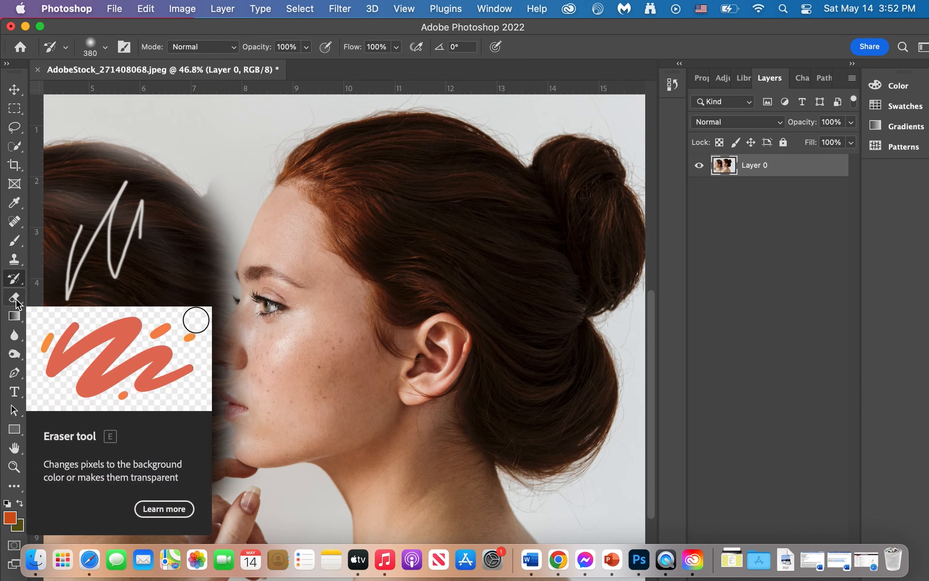
pyautogui.click(15, 298)
pyautogui.moveTo(140, 222)
pyautogui.mouseDown()
pyautogui.moveTo(147, 304)
pyautogui.moveTo(149, 189)
pyautogui.moveTo(161, 299)
pyautogui.moveTo(173, 218)
pyautogui.mouseUp()
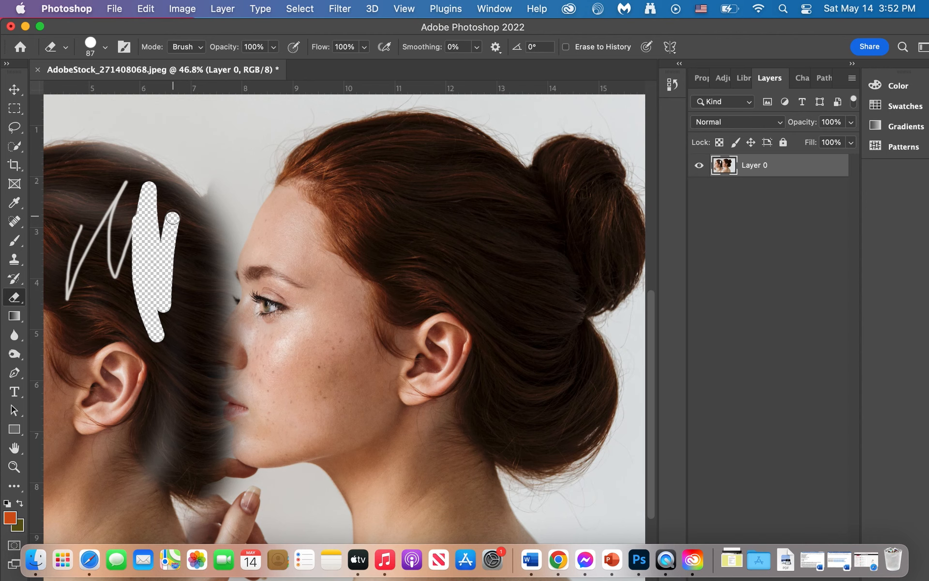
pyautogui.press('super+z')
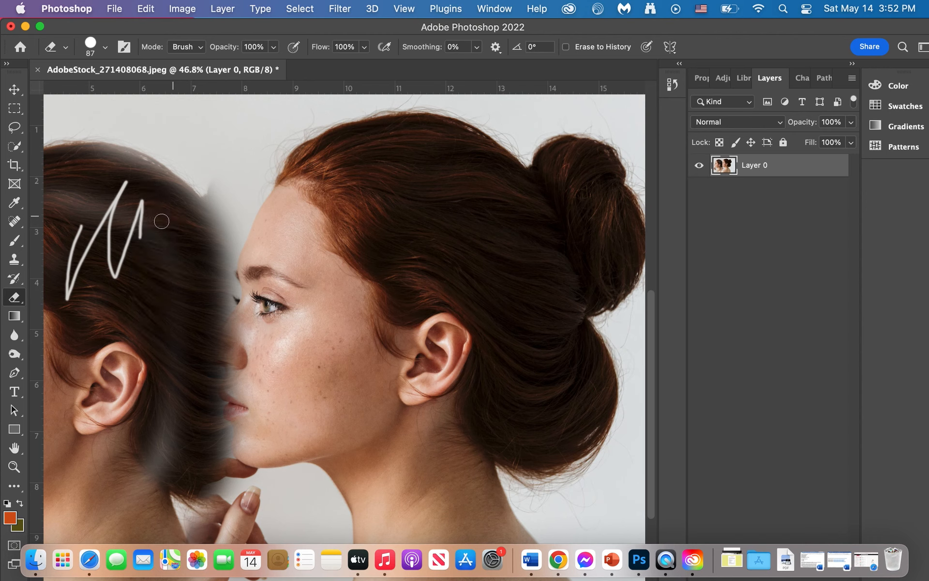
# Paint over the whole cloned head, neck and hand with the 380 px History Brush to restore the plain background.
pyautogui.click(14, 279)
pyautogui.moveTo(211, 193)
pyautogui.mouseDown()
pyautogui.moveTo(218, 426)
pyautogui.moveTo(174, 379)
pyautogui.moveTo(207, 204)
pyautogui.moveTo(190, 498)
pyautogui.moveTo(183, 453)
pyautogui.moveTo(160, 479)
pyautogui.mouseUp()
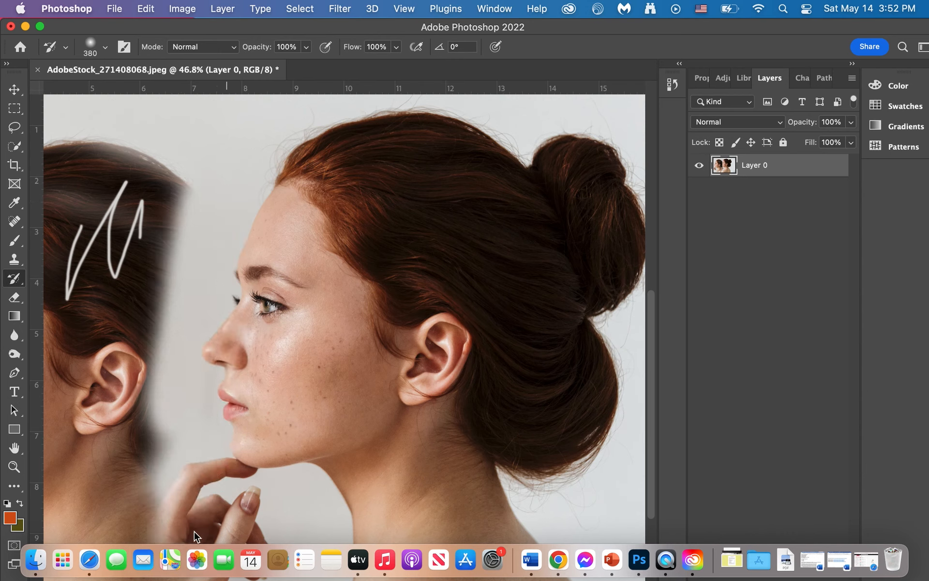
pyautogui.moveTo(212, 534); pyautogui.dragTo(185, 445)
pyautogui.hscroll(-10, 184, 444)
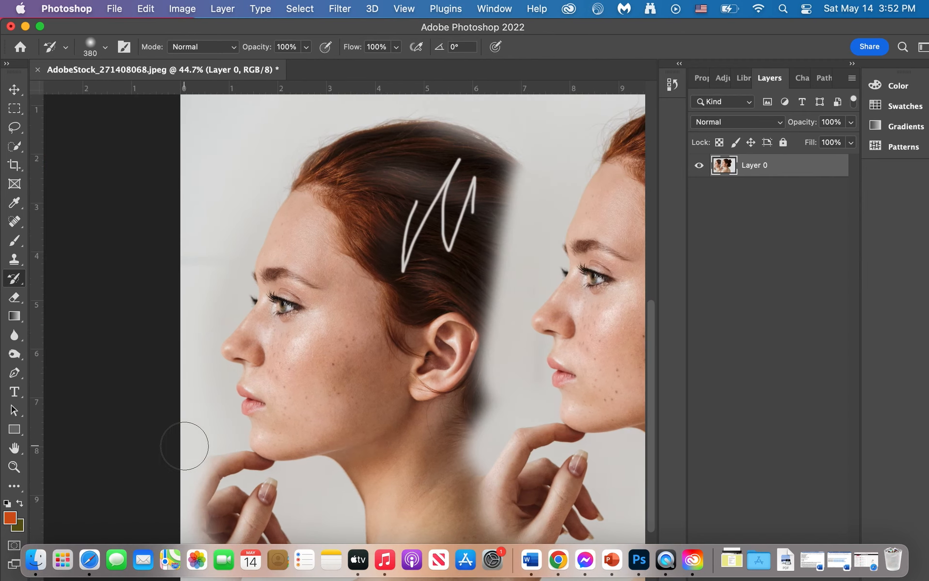
pyautogui.hscroll(5, 184, 445)
pyautogui.scroll(-2, 185, 445)
pyautogui.moveTo(306, 141)
pyautogui.mouseDown()
pyautogui.moveTo(222, 160)
pyautogui.moveTo(392, 174)
pyautogui.moveTo(242, 203)
pyautogui.moveTo(198, 244)
pyautogui.moveTo(123, 419)
pyautogui.moveTo(210, 193)
pyautogui.moveTo(189, 438)
pyautogui.moveTo(355, 222)
pyautogui.moveTo(213, 274)
pyautogui.moveTo(339, 206)
pyautogui.moveTo(300, 377)
pyautogui.moveTo(338, 271)
pyautogui.moveTo(326, 211)
pyautogui.moveTo(322, 382)
pyautogui.moveTo(373, 325)
pyautogui.moveTo(382, 489)
pyautogui.moveTo(325, 538)
pyautogui.moveTo(327, 390)
pyautogui.moveTo(263, 379)
pyautogui.moveTo(268, 497)
pyautogui.moveTo(270, 348)
pyautogui.moveTo(280, 465)
pyautogui.moveTo(213, 537)
pyautogui.moveTo(129, 566)
pyautogui.moveTo(97, 529)
pyautogui.moveTo(126, 531)
pyautogui.mouseUp()
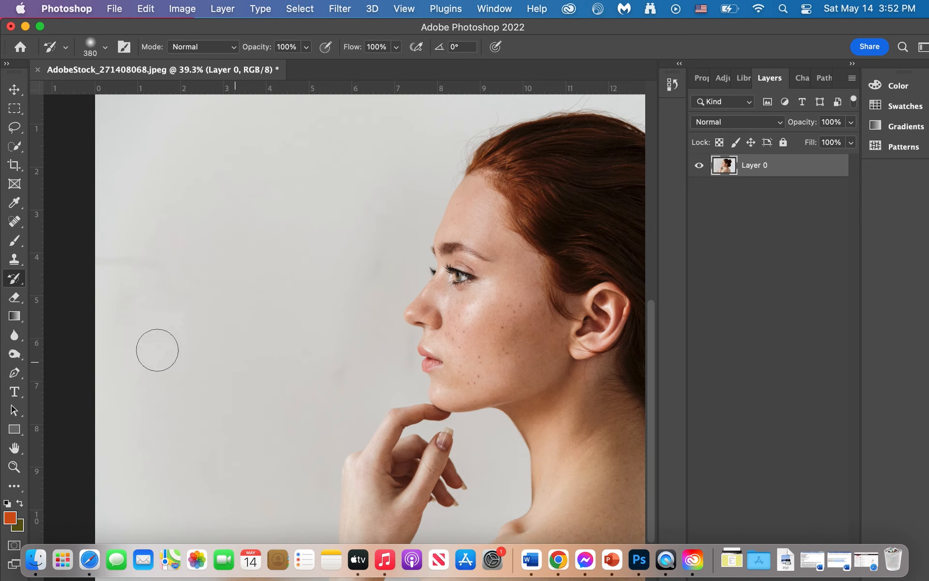
# Set the Burn tool's size to 111 px and darken the woman's cheek at 50% exposure in the midtones.
pyautogui.click(15, 355)
pyautogui.scroll(-2, 419, 245)
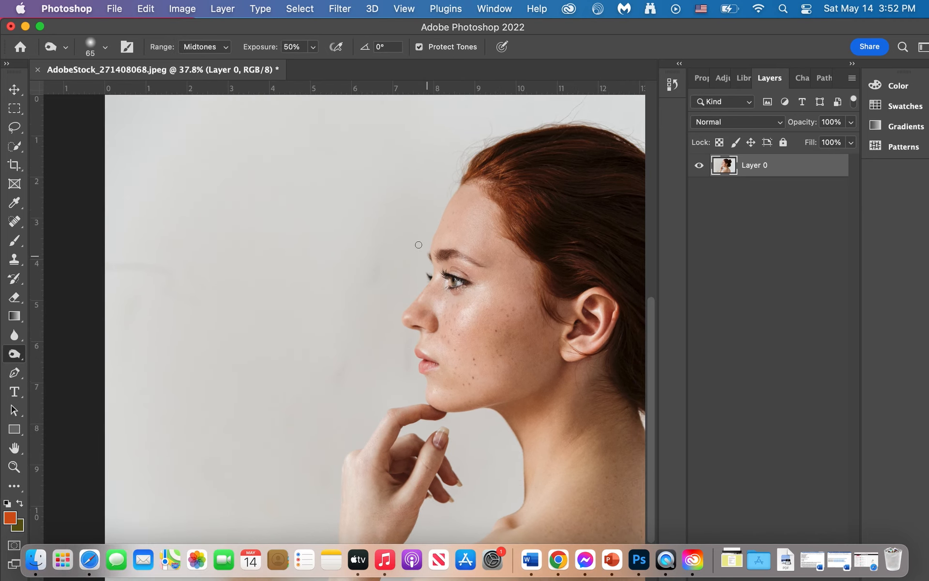
pyautogui.hscroll(5, 418, 245)
pyautogui.hscroll(2, 419, 245)
pyautogui.scroll(3, 419, 244)
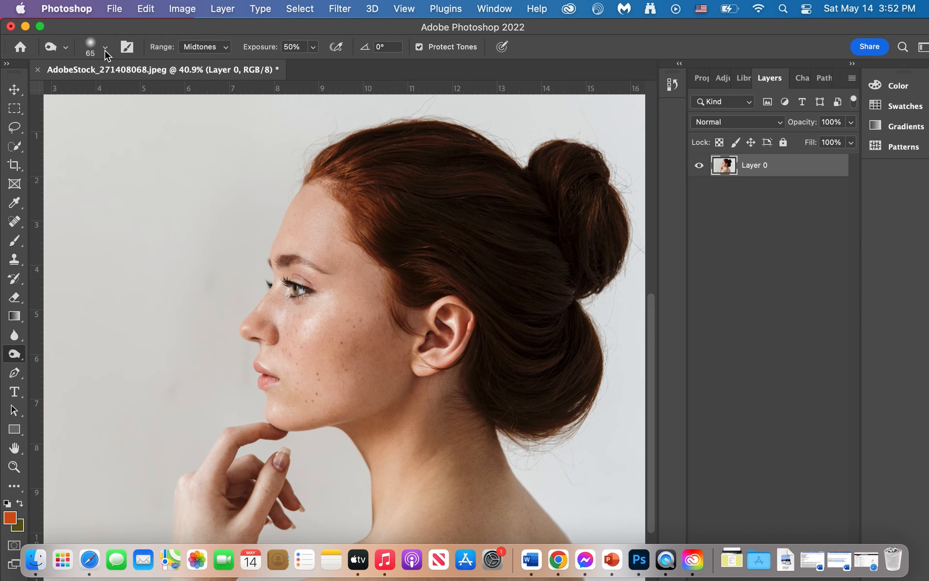
pyautogui.click(104, 47)
pyautogui.moveTo(122, 91); pyautogui.dragTo(131, 92)
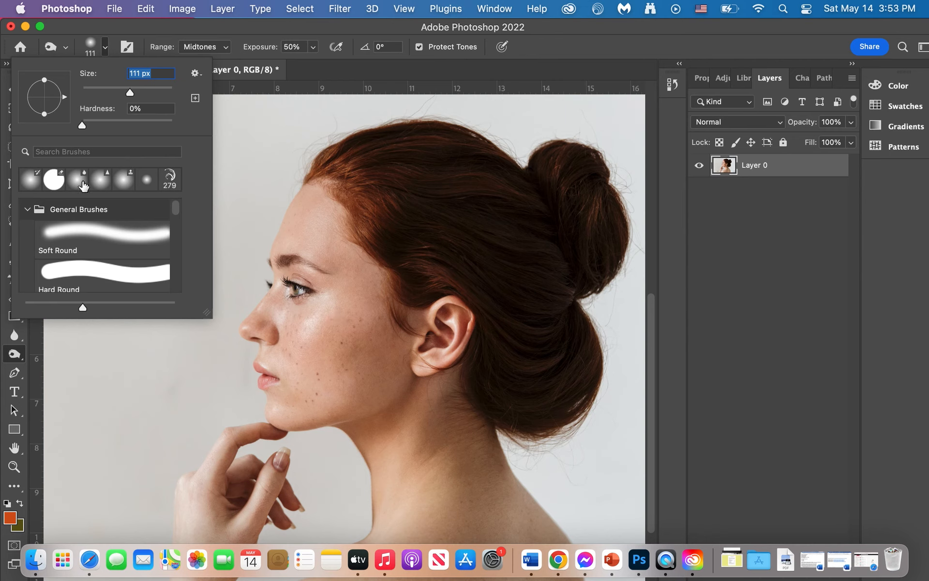
pyautogui.click(321, 326)
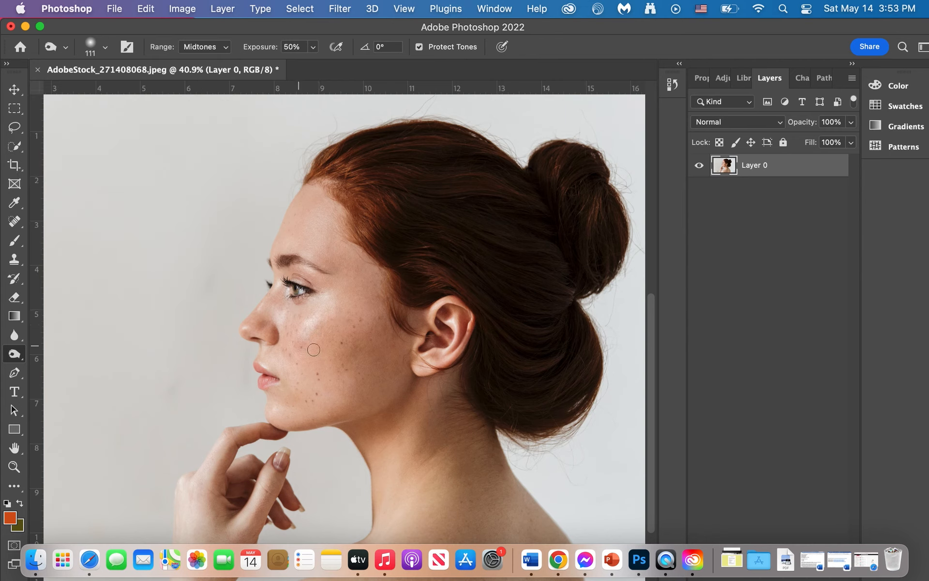
pyautogui.moveTo(328, 339); pyautogui.dragTo(338, 329)
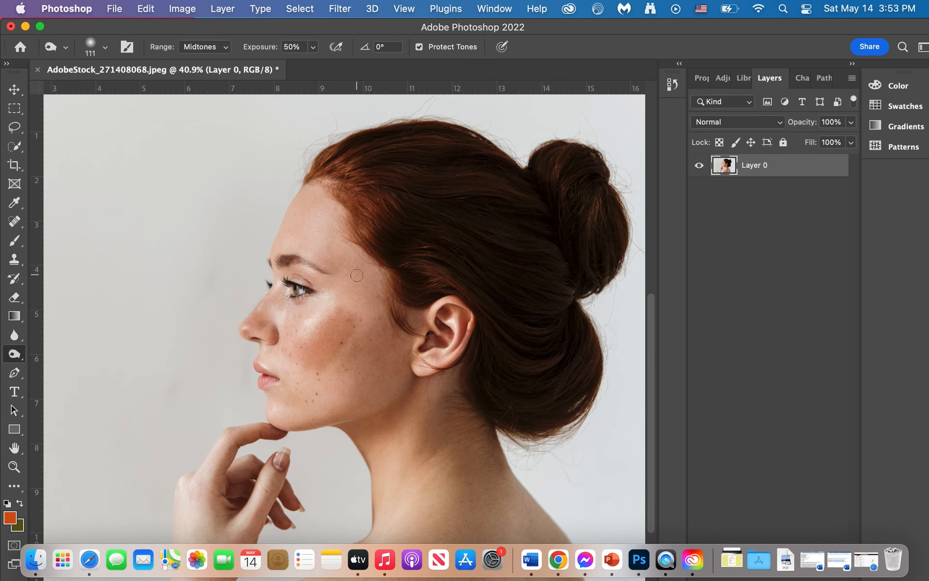
# Lighten the skin under the eye with the 65 px Dodge tool, and undo both the dodge and burn strokes.
pyautogui.click(13, 355)
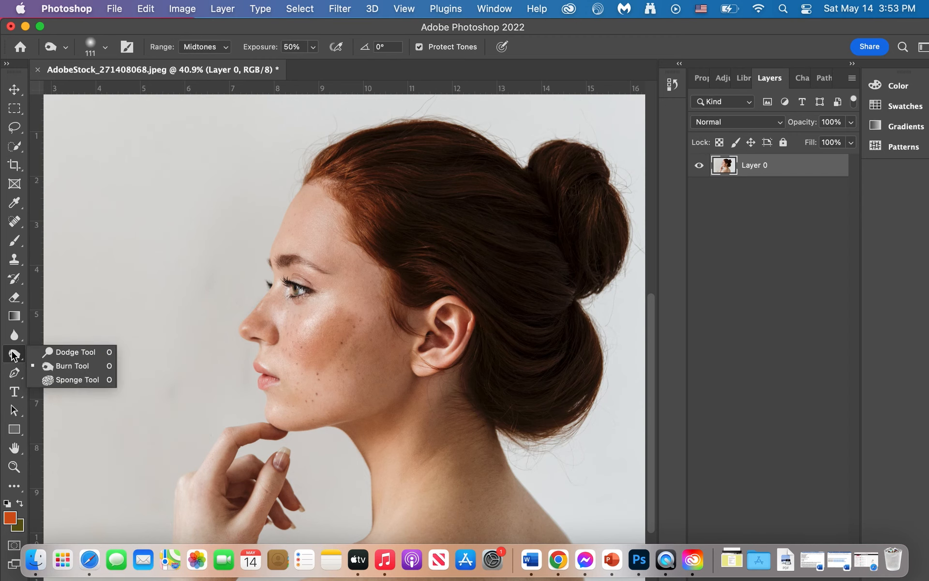
pyautogui.click(68, 352)
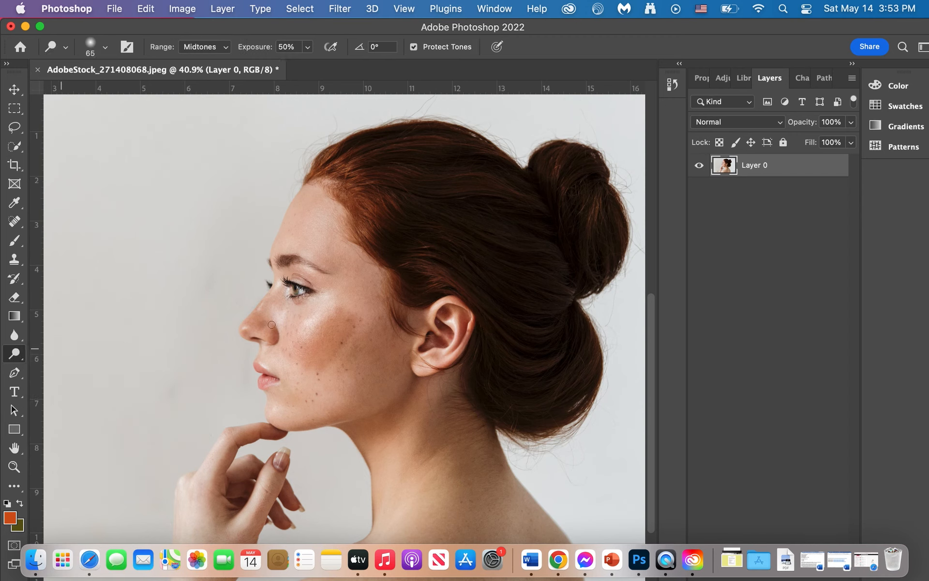
pyautogui.moveTo(284, 310)
pyautogui.mouseDown()
pyautogui.moveTo(327, 311)
pyautogui.moveTo(295, 314)
pyautogui.moveTo(300, 307)
pyautogui.moveTo(315, 313)
pyautogui.moveTo(284, 320)
pyautogui.mouseUp()
pyautogui.press('super+z')
pyautogui.press('super+z')
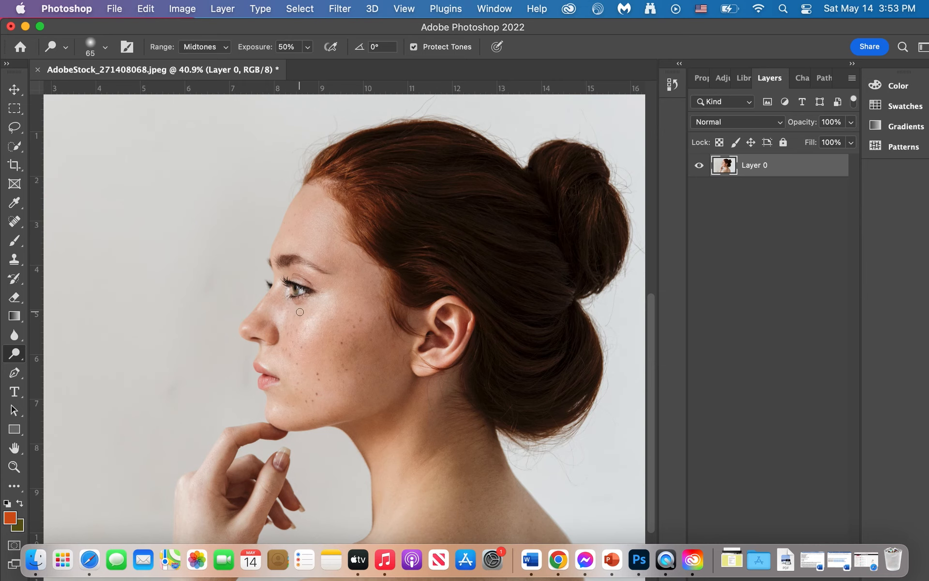
# Trace a Pen path from the forehead up along the hairline and onto the top of the hair, and remove it.
pyautogui.scroll(-1, 300, 311)
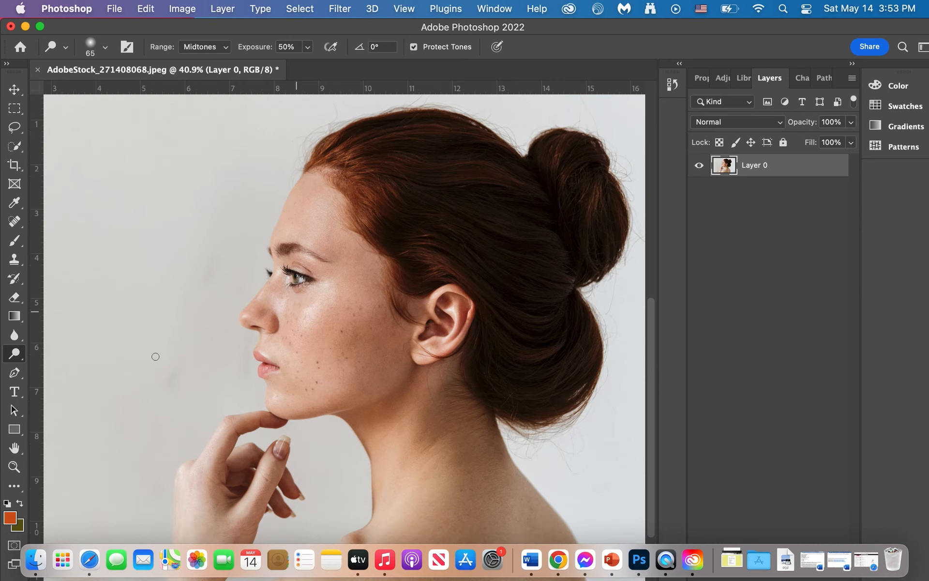
pyautogui.click(13, 373)
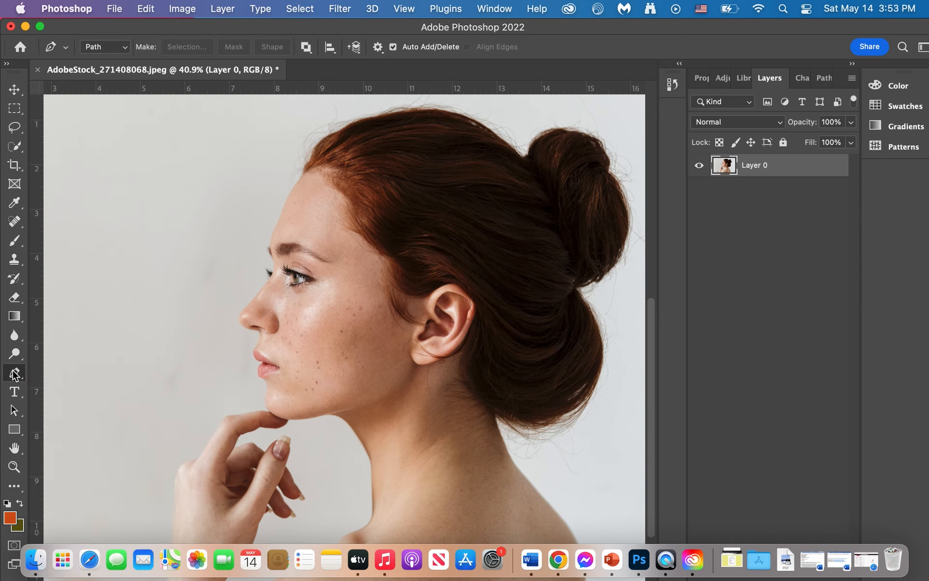
pyautogui.moveTo(275, 223); pyautogui.dragTo(291, 192)
pyautogui.click(291, 192)
pyautogui.moveTo(324, 154); pyautogui.dragTo(324, 139)
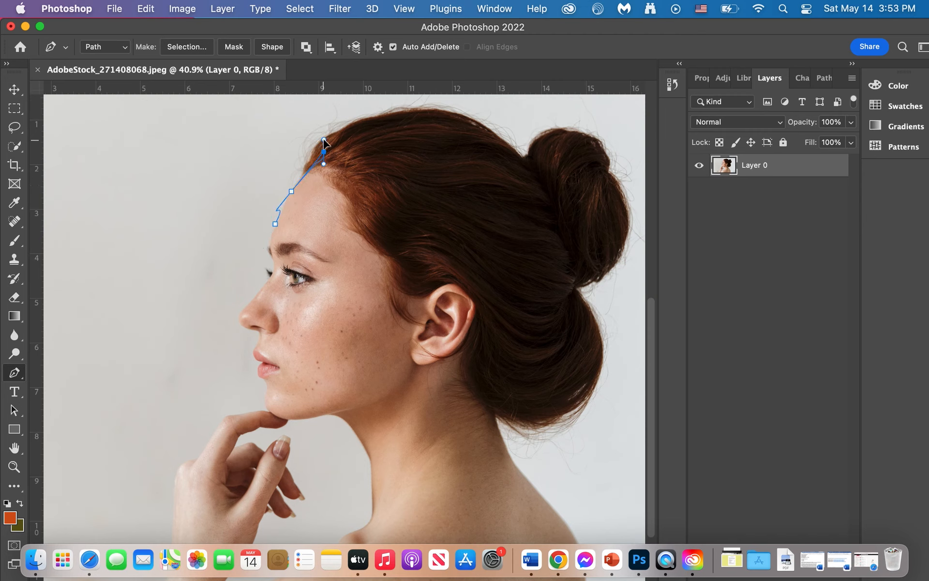
pyautogui.click(352, 128)
pyautogui.click(371, 121)
pyautogui.click(324, 139)
pyautogui.click(325, 154)
pyautogui.click(324, 154)
pyautogui.click(291, 191)
pyautogui.click(276, 225)
pyautogui.click(351, 128)
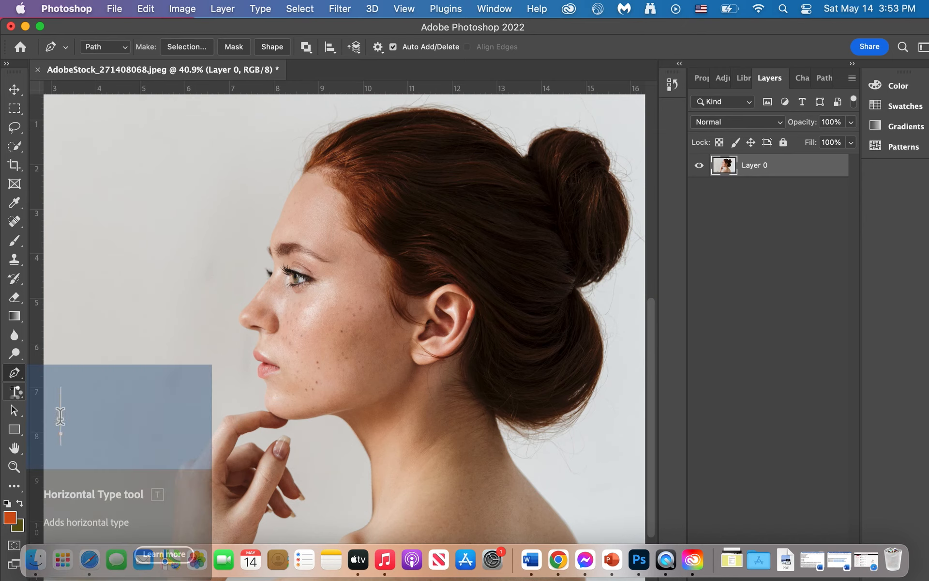
# Add a 199 pt Myriad Pro horizontal text box reading "klsjdfkljsdlkfjsldk" on the background in front of the forehead.
pyautogui.click(16, 393)
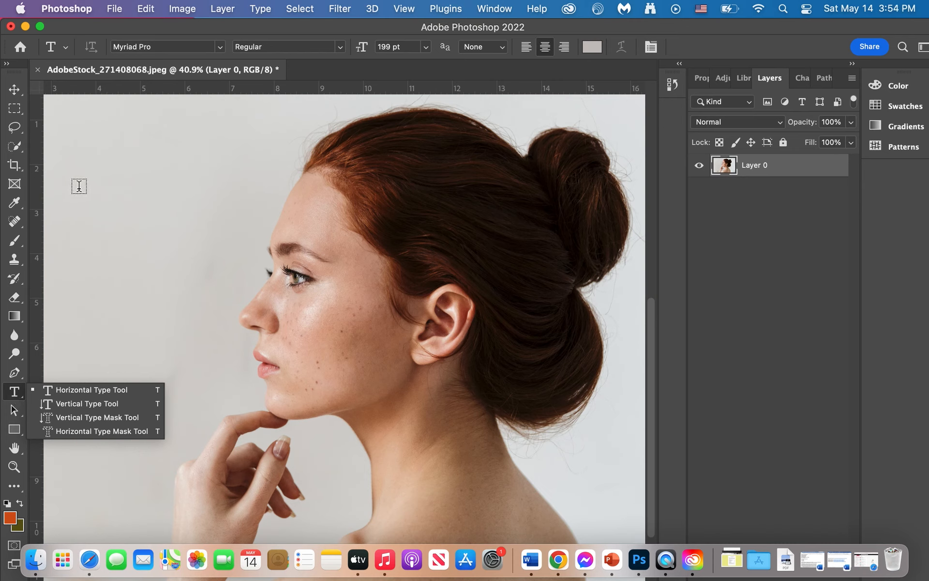
pyautogui.moveTo(77, 167); pyautogui.dragTo(268, 240)
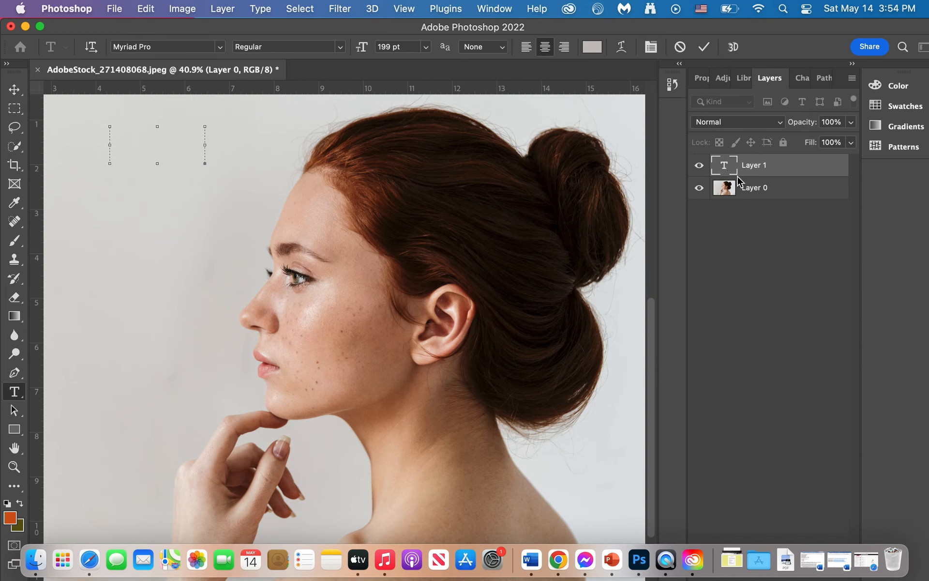
pyautogui.click(724, 168)
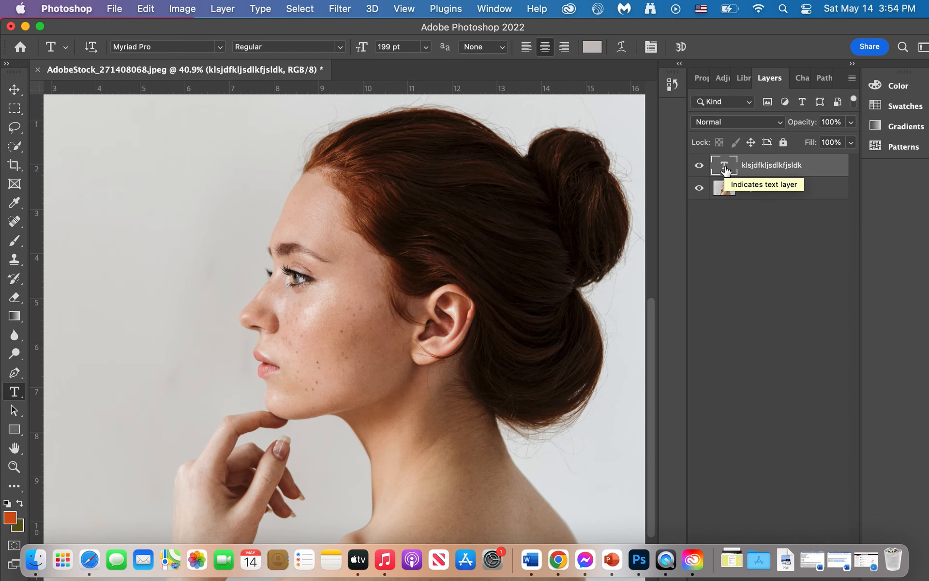
# Select the entire canvas, with the display in full screen mode with menu bar and zoomed out.
pyautogui.press('super+a')
pyautogui.press('s')
pyautogui.press('f')
pyautogui.press('j')
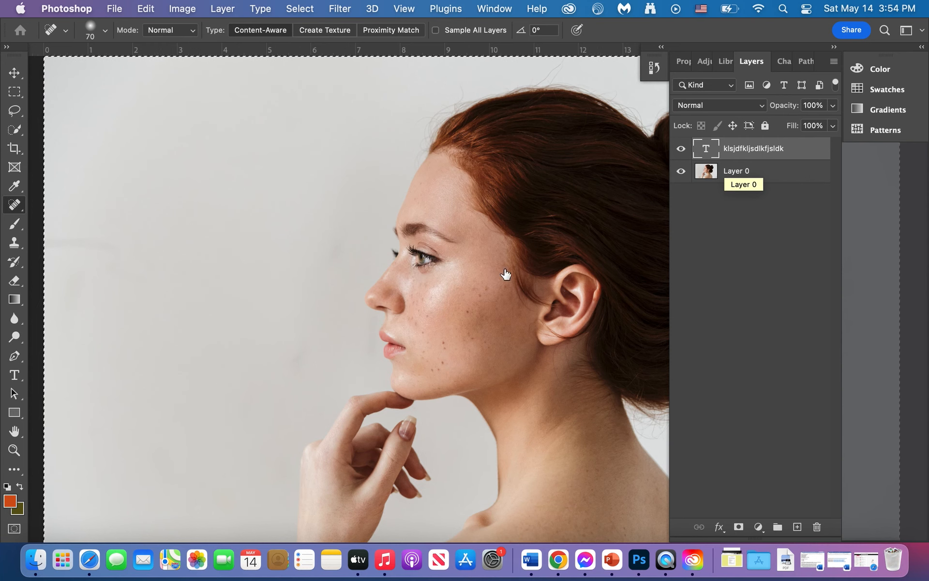
pyautogui.press('super+minus')
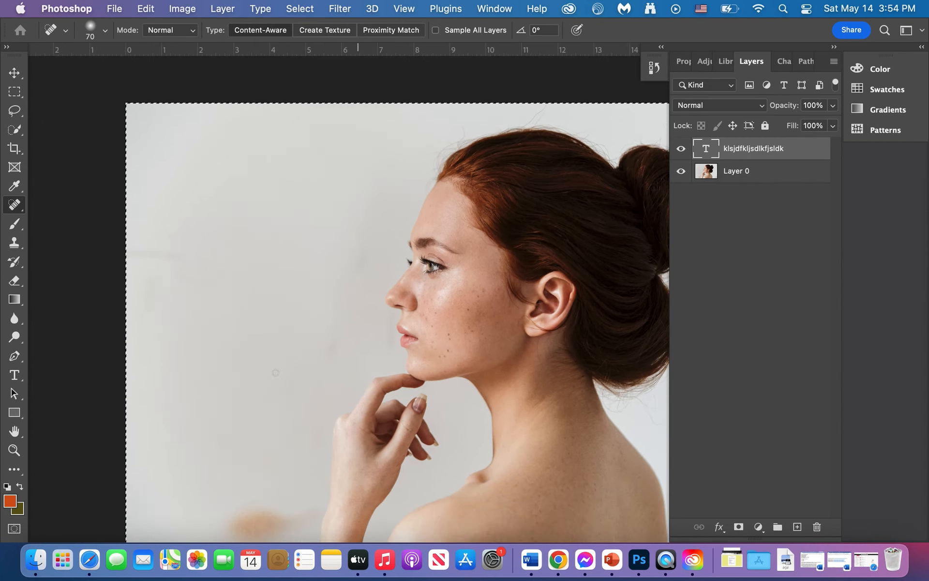
# Reopen the text layer for editing and enlarge its text box up and outward until the large letters fit.
pyautogui.doubleClick(707, 154)
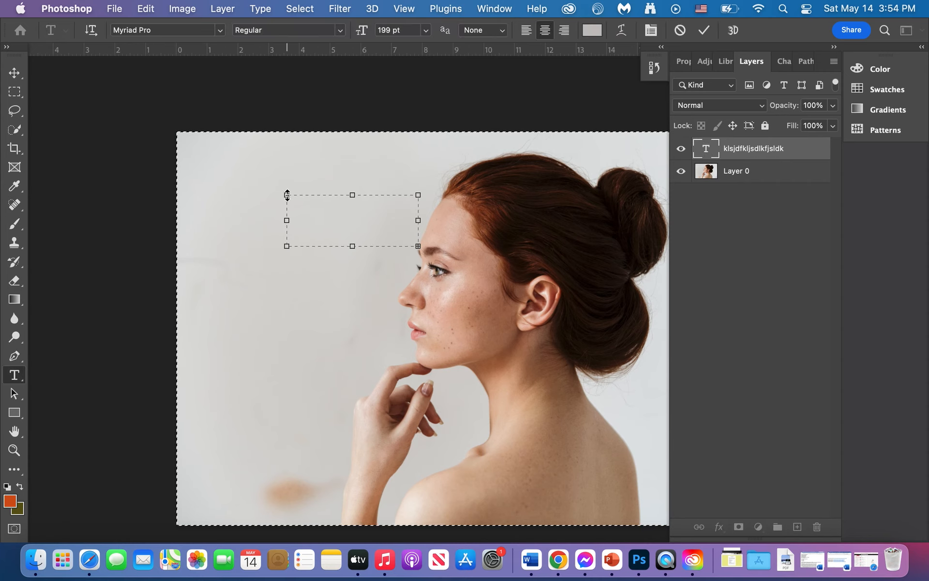
pyautogui.moveTo(284, 193); pyautogui.dragTo(214, 164)
pyautogui.click(298, 206)
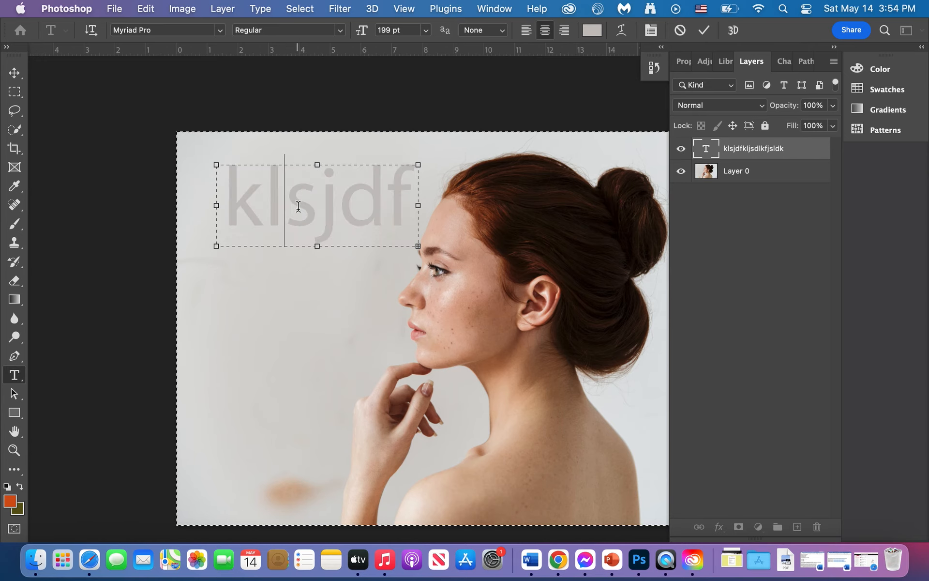
# Recolor the selected text to a brownish orange and commit it by switching to the Move tool.
pyautogui.doubleClick(298, 205)
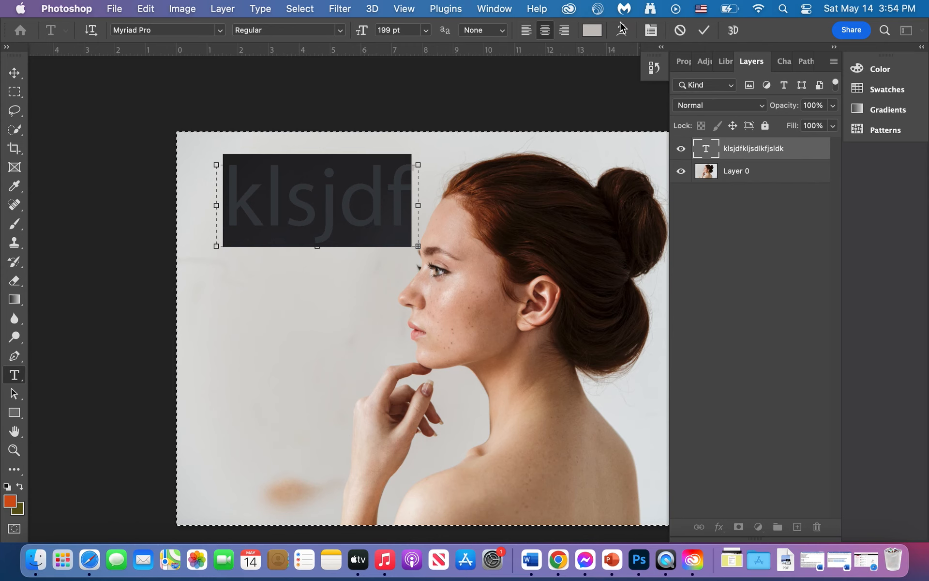
pyautogui.click(589, 36)
pyautogui.click(694, 244)
pyautogui.click(867, 159)
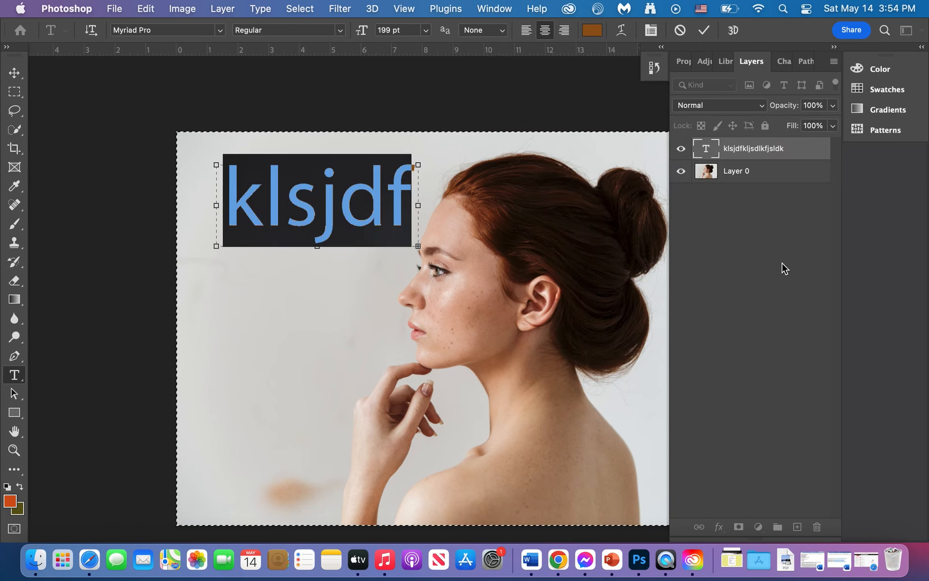
pyautogui.click(14, 73)
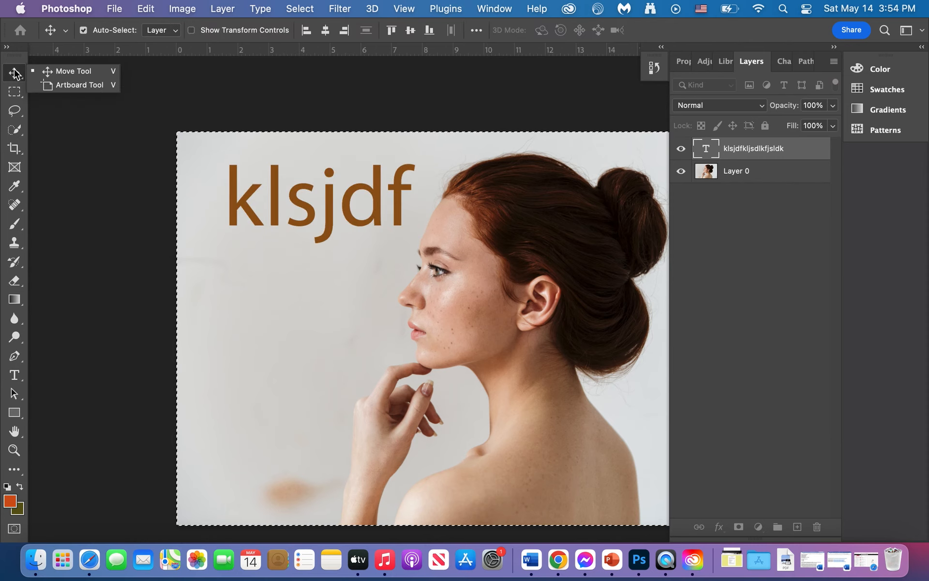
# Deselect the text layer and clear the selection around the entire canvas using the Rectangular Marquee tool.
pyautogui.click(58, 131)
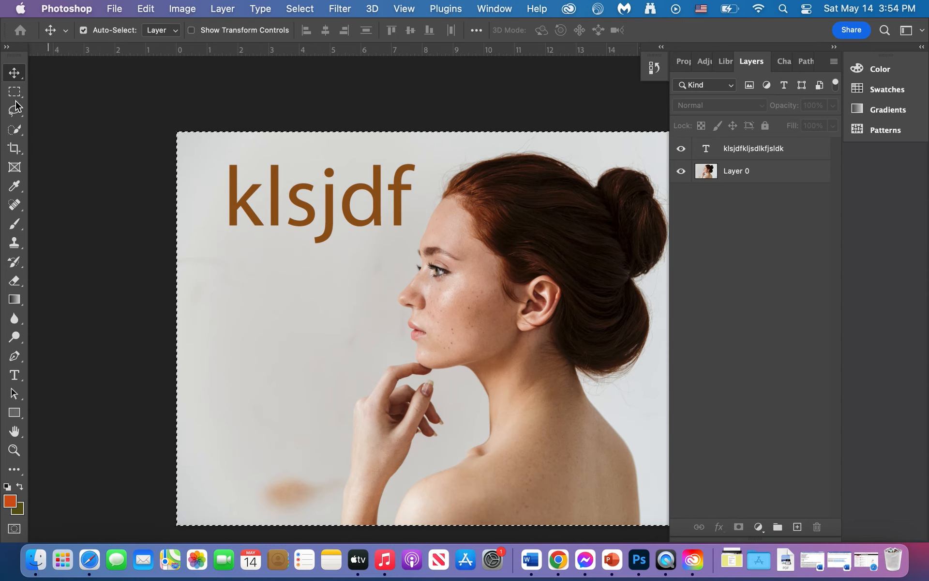
pyautogui.click(10, 92)
pyautogui.click(67, 109)
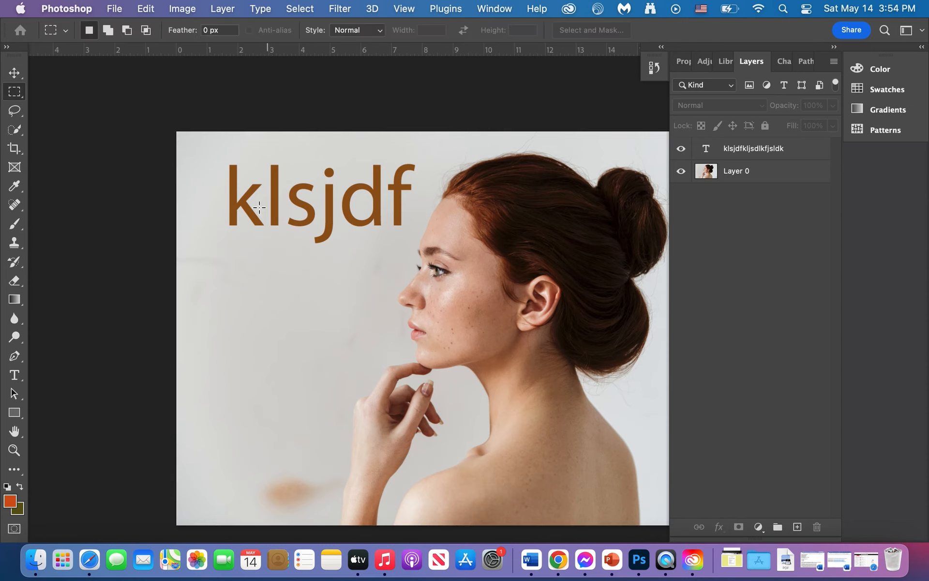
# Move the brown text down the background and across onto the woman's chin and neck with the Move tool.
pyautogui.click(13, 74)
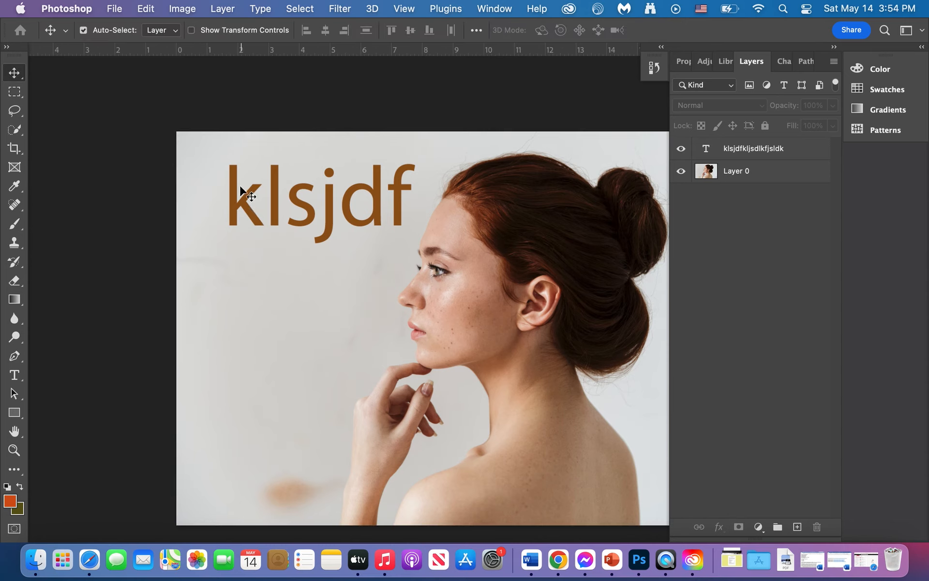
pyautogui.moveTo(237, 188); pyautogui.dragTo(234, 275)
pyautogui.moveTo(233, 319); pyautogui.dragTo(233, 331)
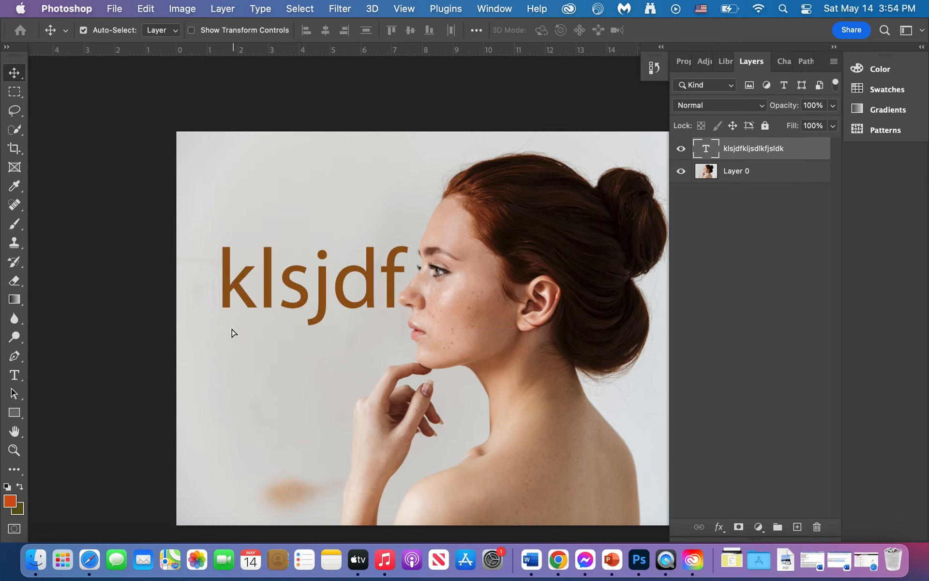
pyautogui.moveTo(233, 285); pyautogui.dragTo(394, 345)
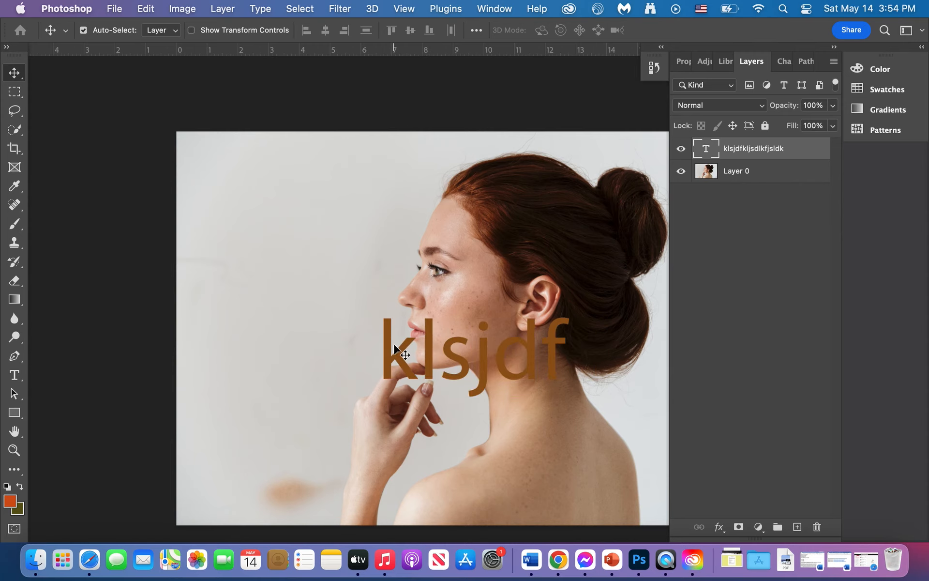
# Draw an orange square shape of about 4.31 by 4.31 in on the empty background in front of the face.
pyautogui.click(13, 395)
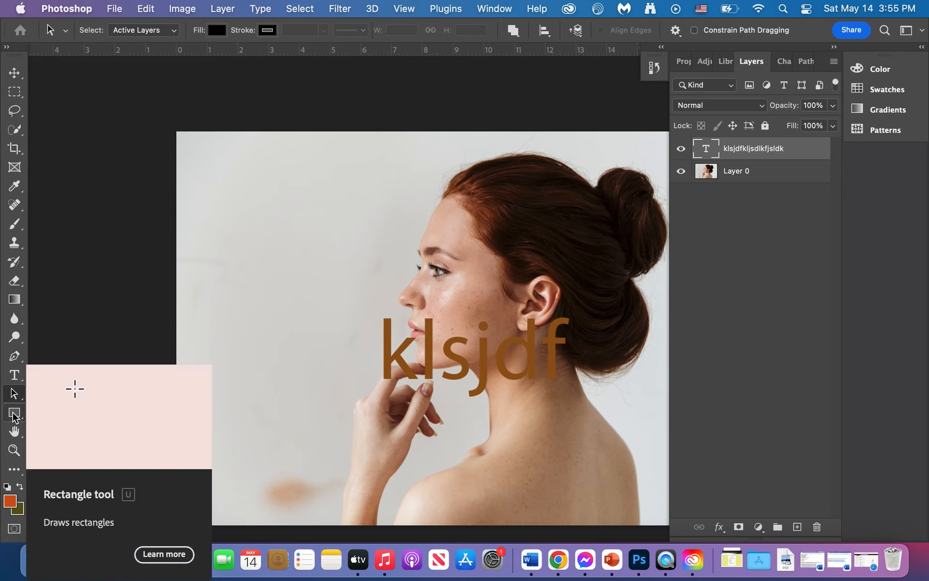
pyautogui.click(13, 414)
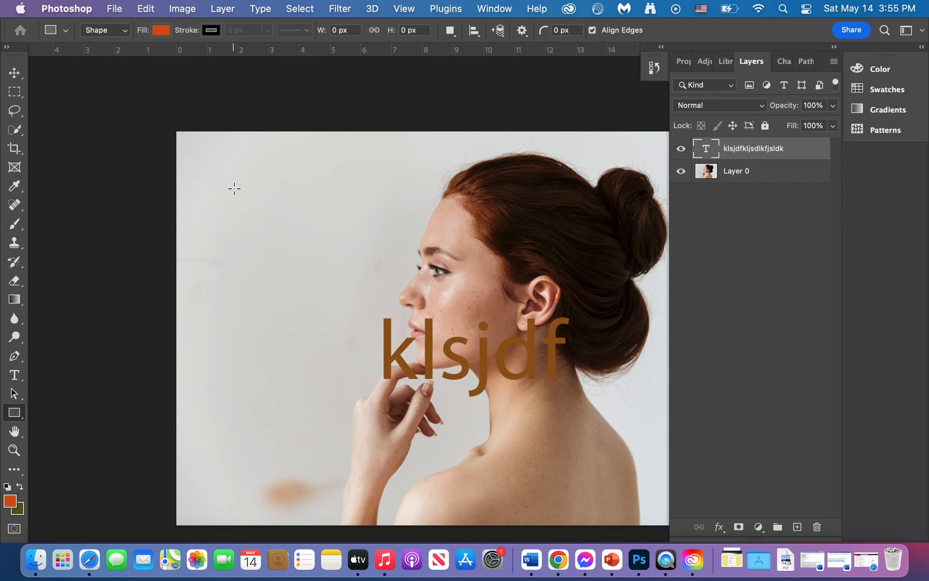
pyautogui.moveTo(235, 188); pyautogui.dragTo(366, 321)
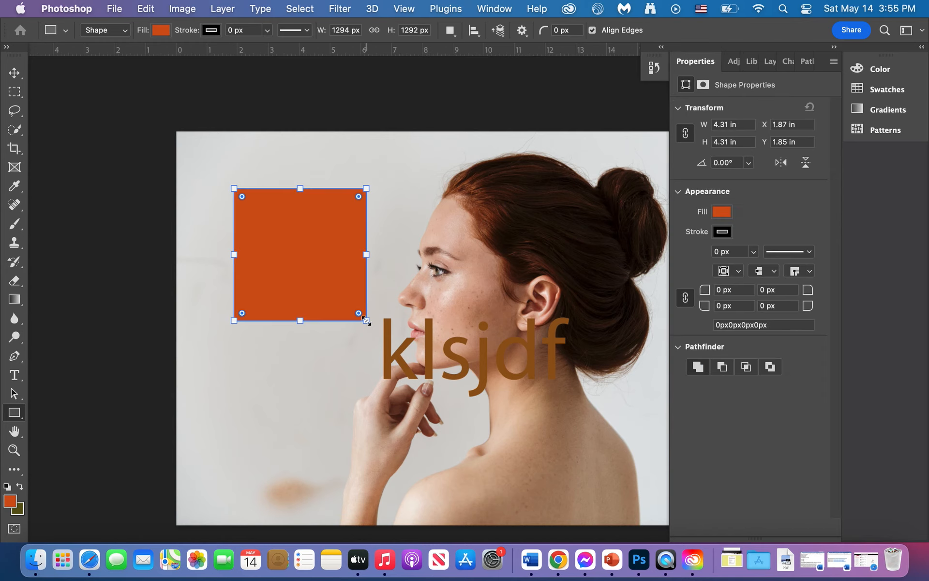
# Change the square's fill to a recently used pink, and adjust it to the muted pink c7afad.
pyautogui.click(161, 31)
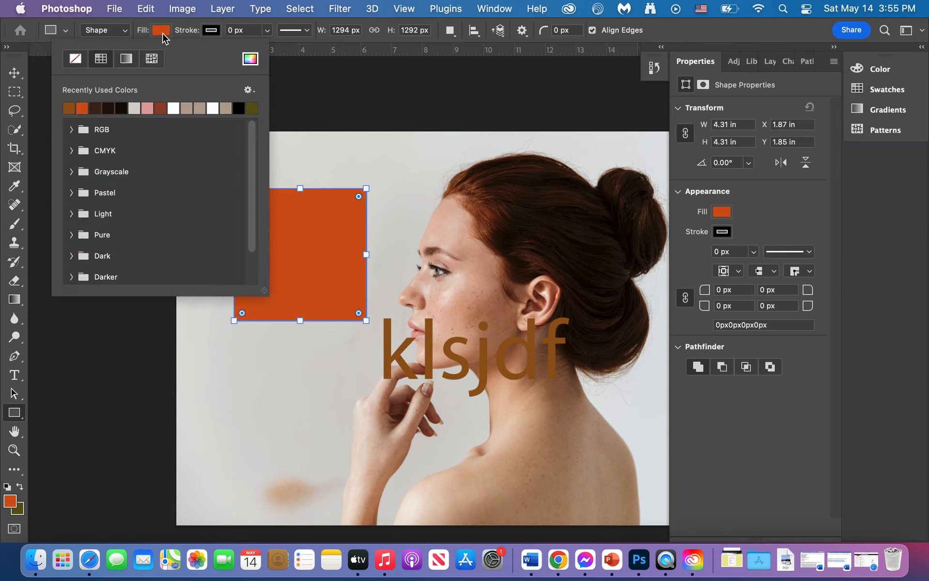
pyautogui.click(147, 108)
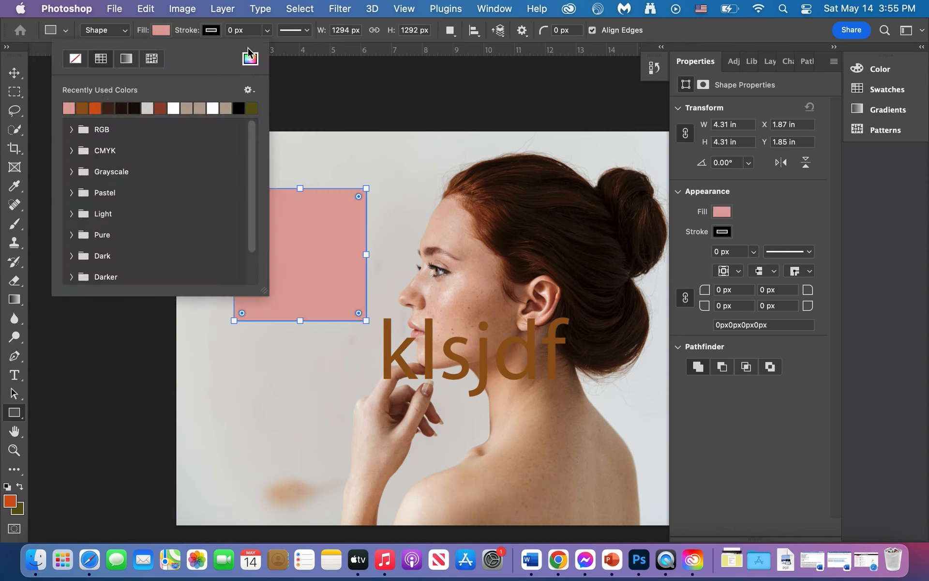
pyautogui.click(259, 61)
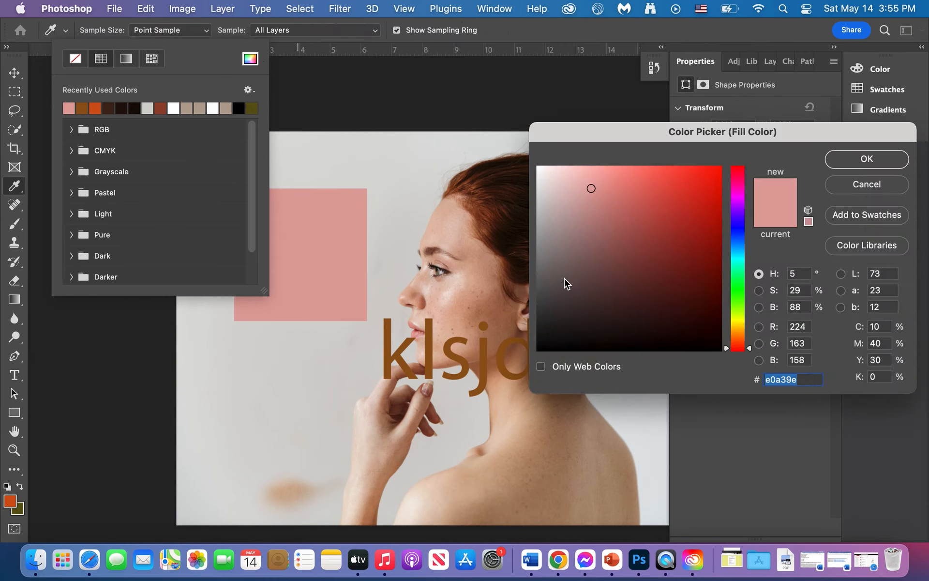
pyautogui.click(561, 206)
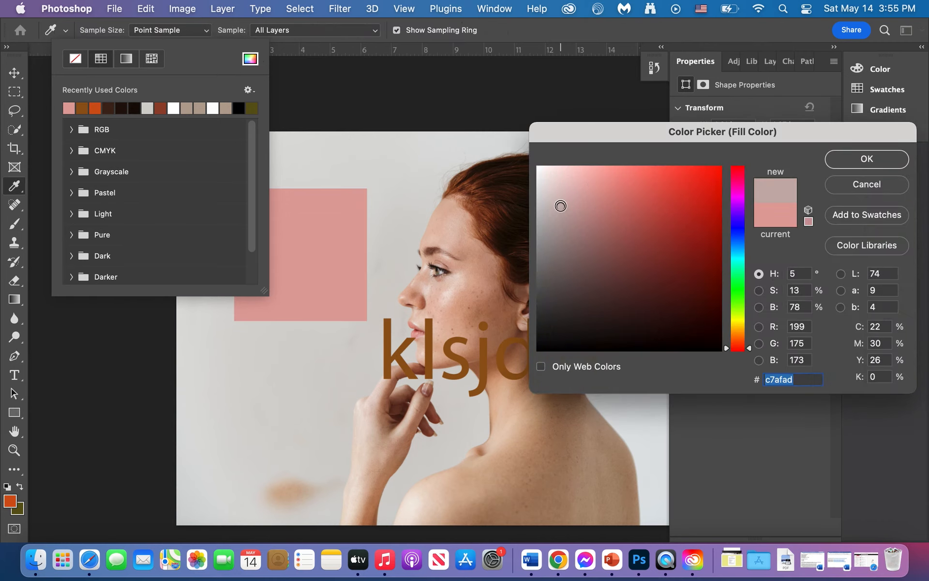
pyautogui.click(846, 167)
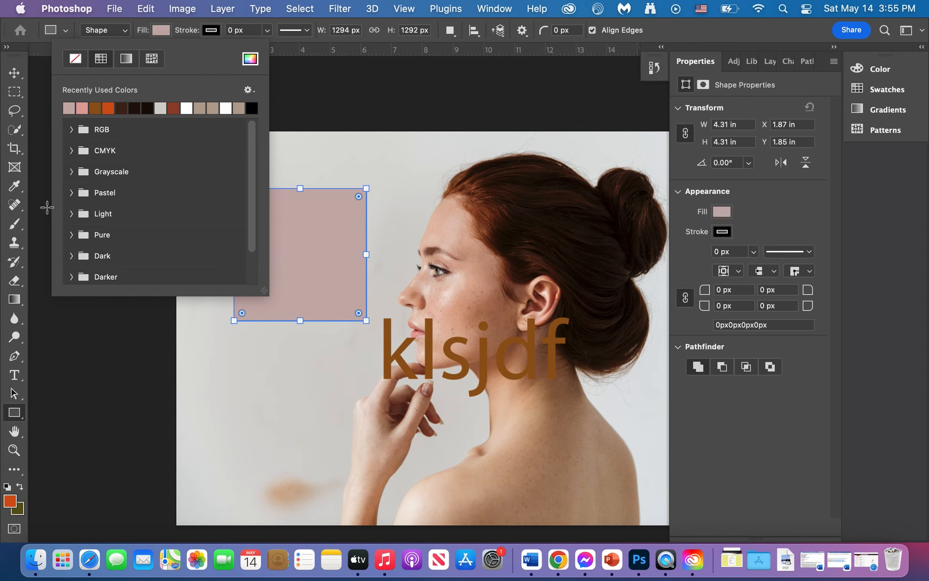
# Sample a dark brown from the woman's hair with the Eyedropper and apply it as the square's fill.
pyautogui.click(15, 186)
pyautogui.click(529, 208)
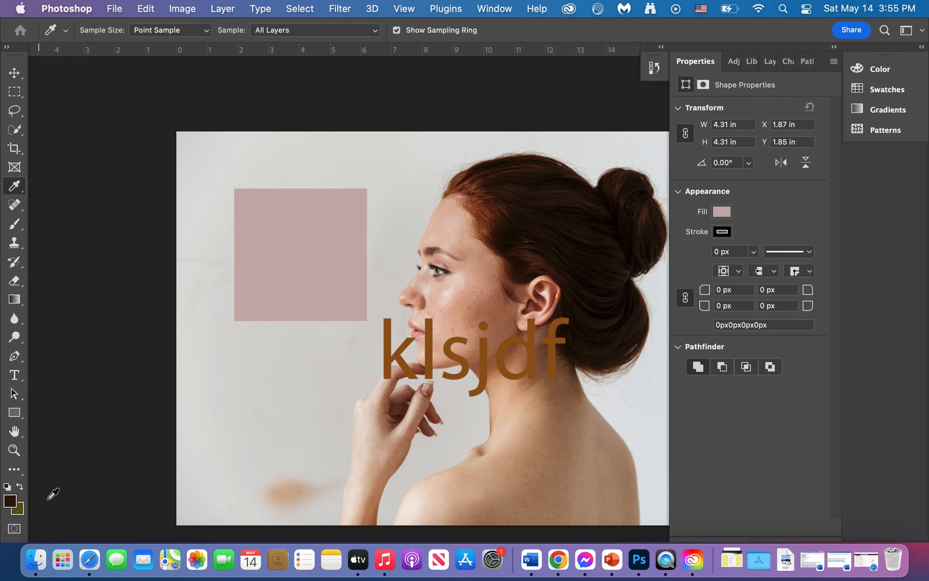
pyautogui.click(15, 412)
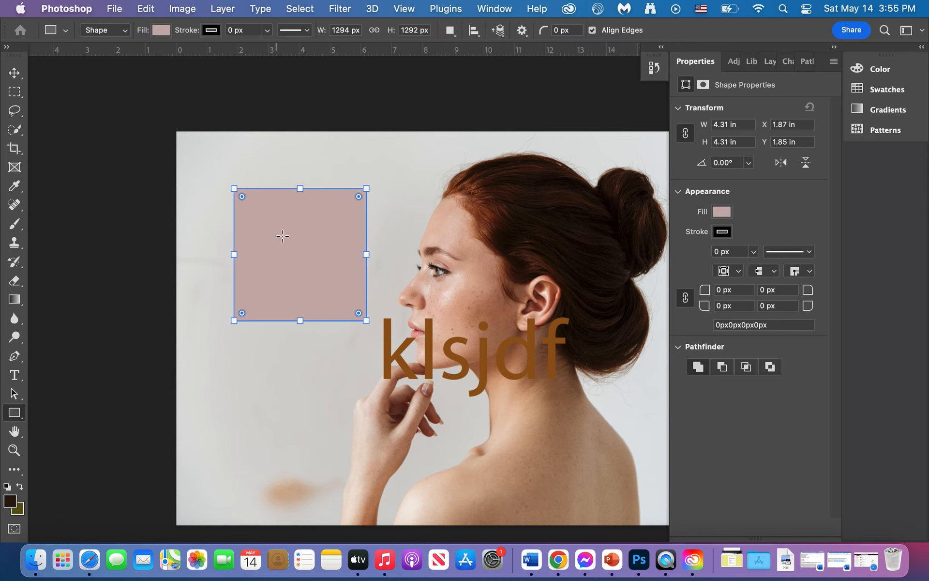
pyautogui.click(156, 31)
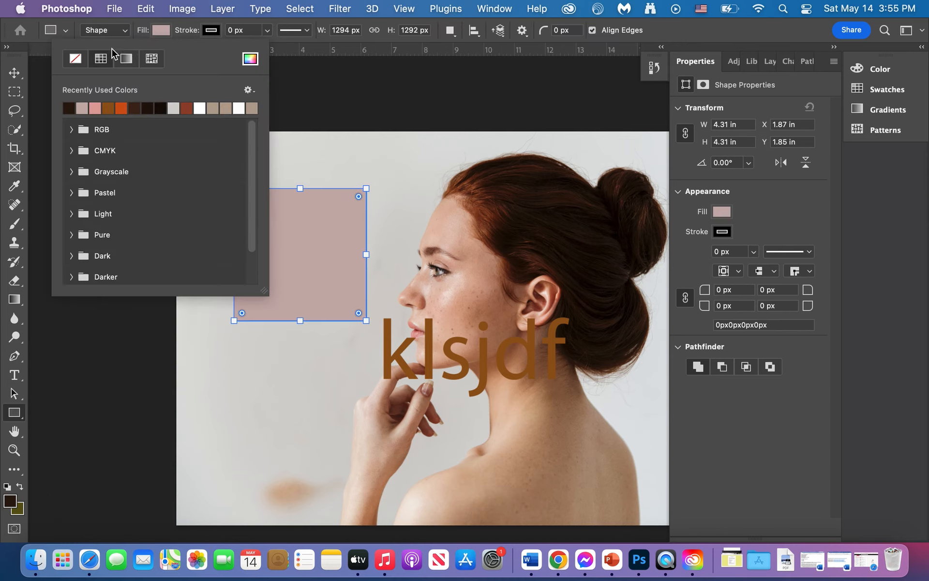
pyautogui.click(71, 109)
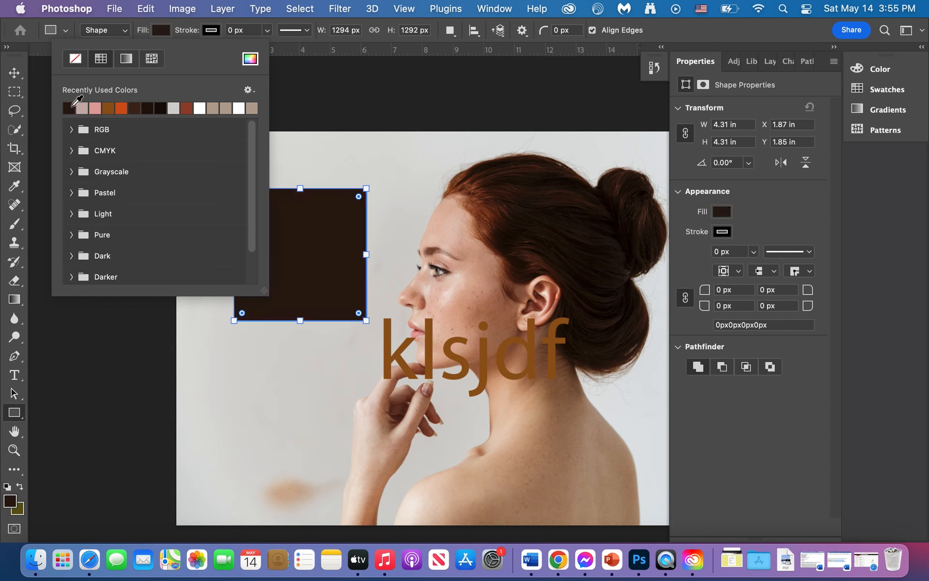
pyautogui.click(14, 74)
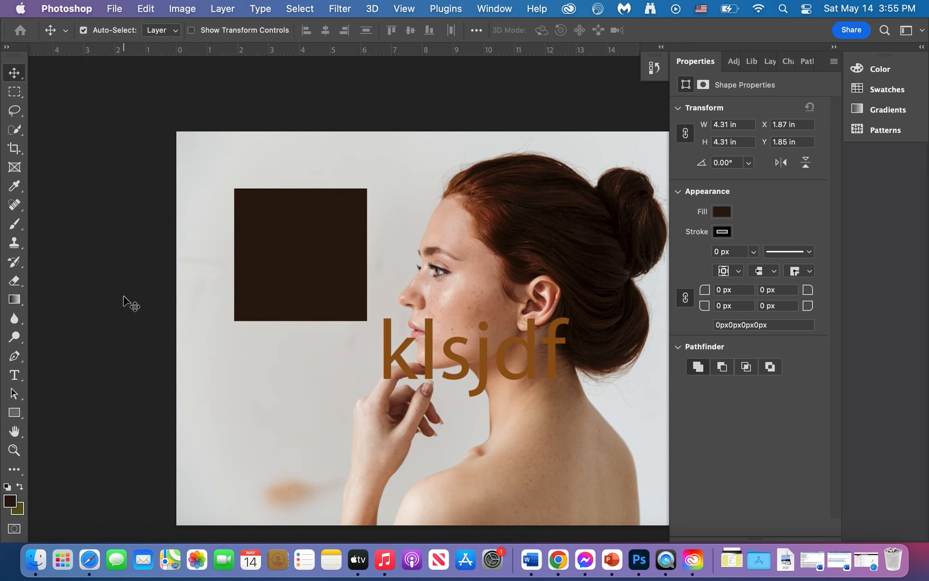
pyautogui.scroll(-3, 124, 298)
pyautogui.hscroll(5, 124, 298)
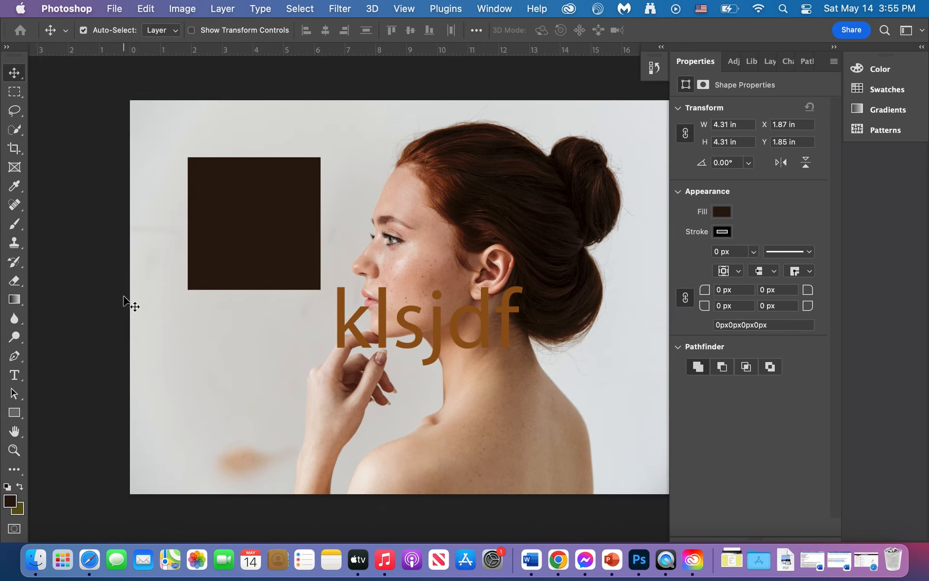
pyautogui.hscroll(8, 124, 299)
pyautogui.scroll(1, 124, 298)
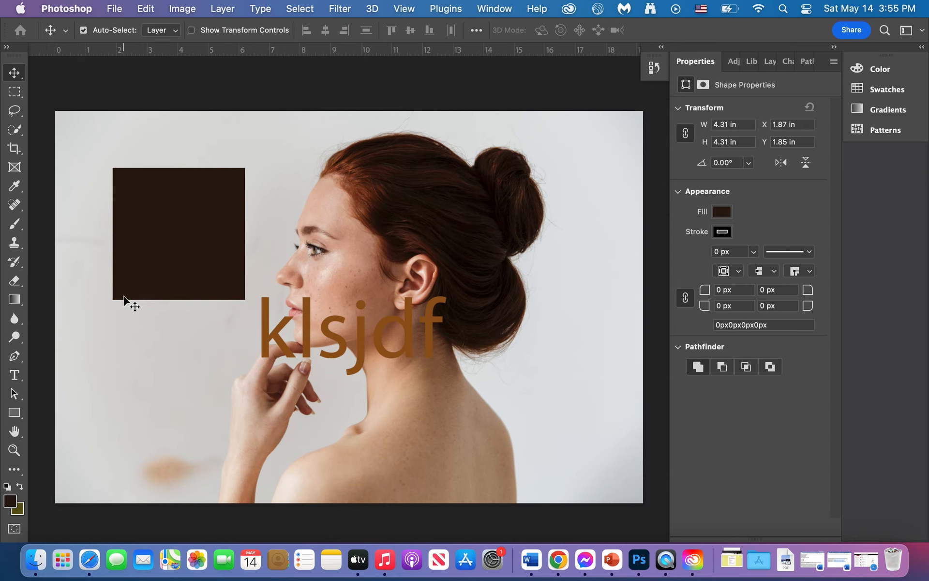